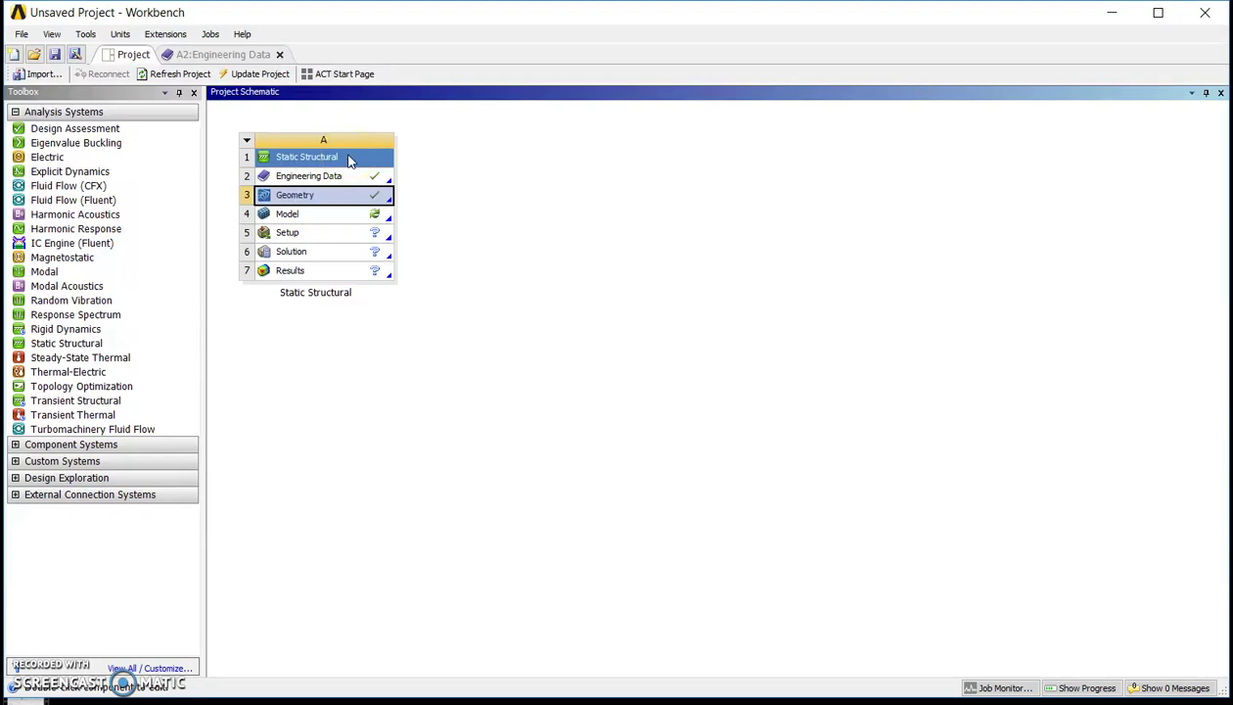
Step: Launch Mechanical from the Model cell (row 4) of the Static Structural system
left_click(349, 161)
left_click(341, 197)
left_click(377, 174)
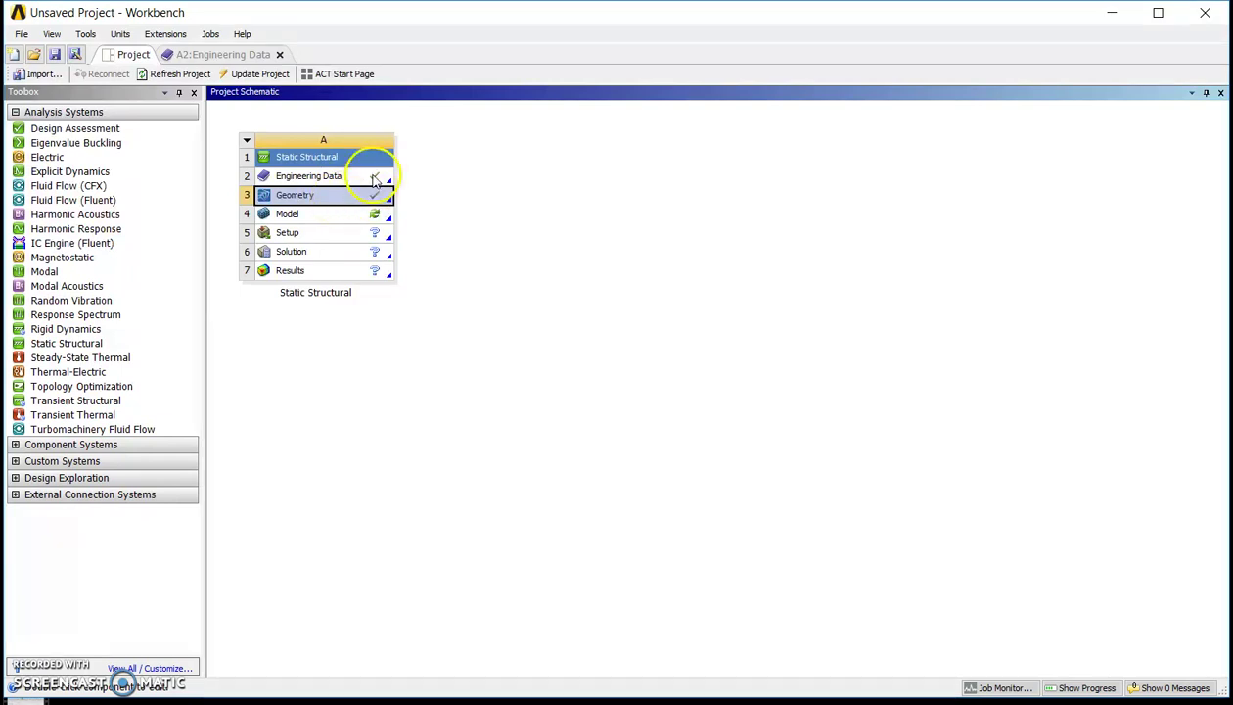
Step: Load the Static Structural model so the thin rectangular bar appears in Mechanical
double_click(293, 215)
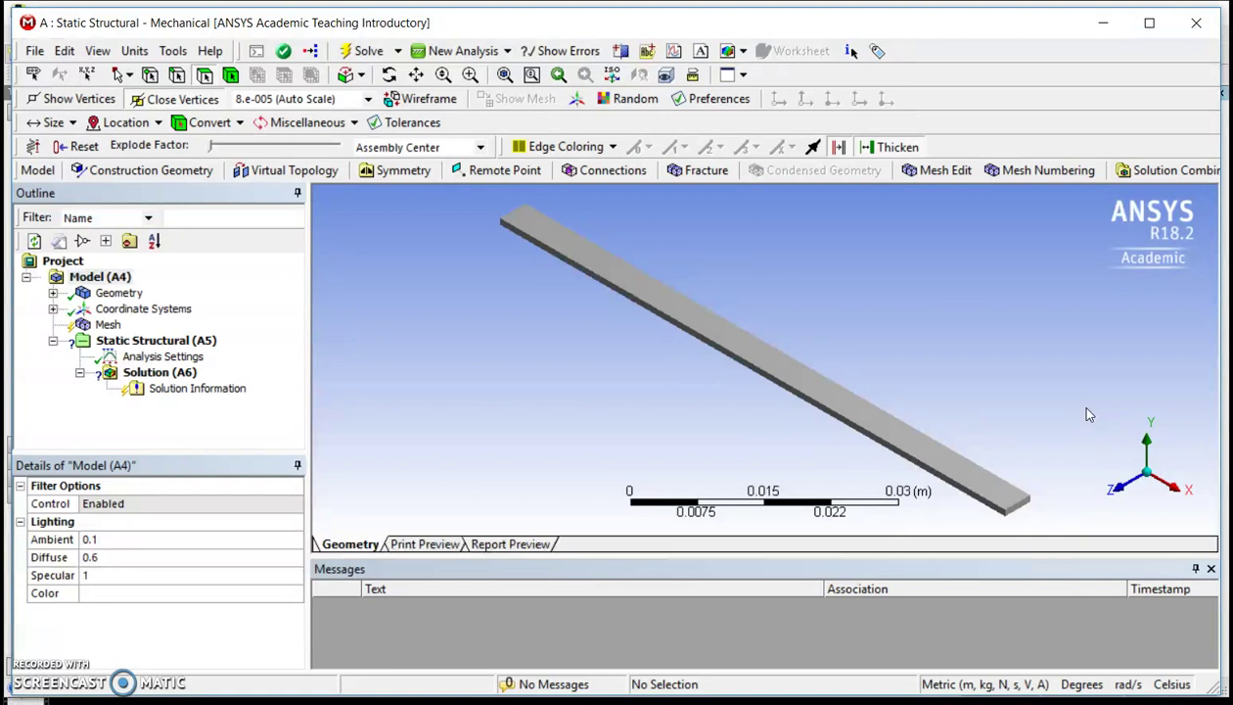
left_click(672, 435)
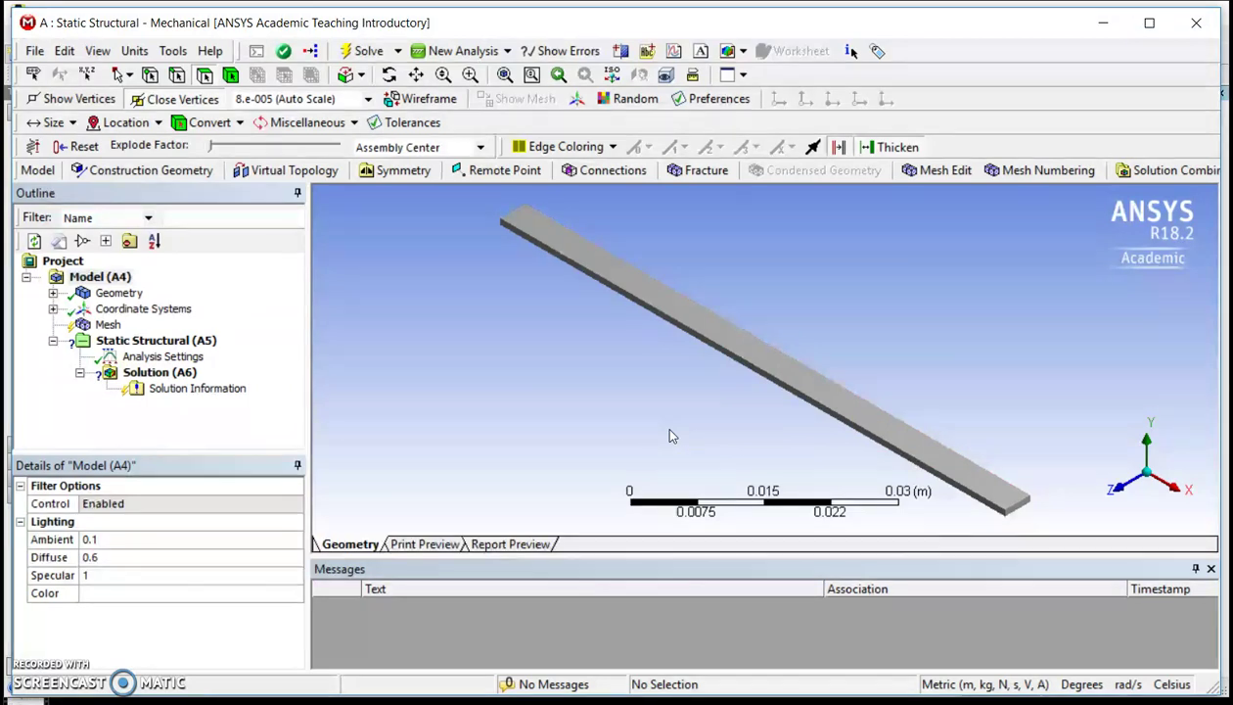
left_click(682, 394)
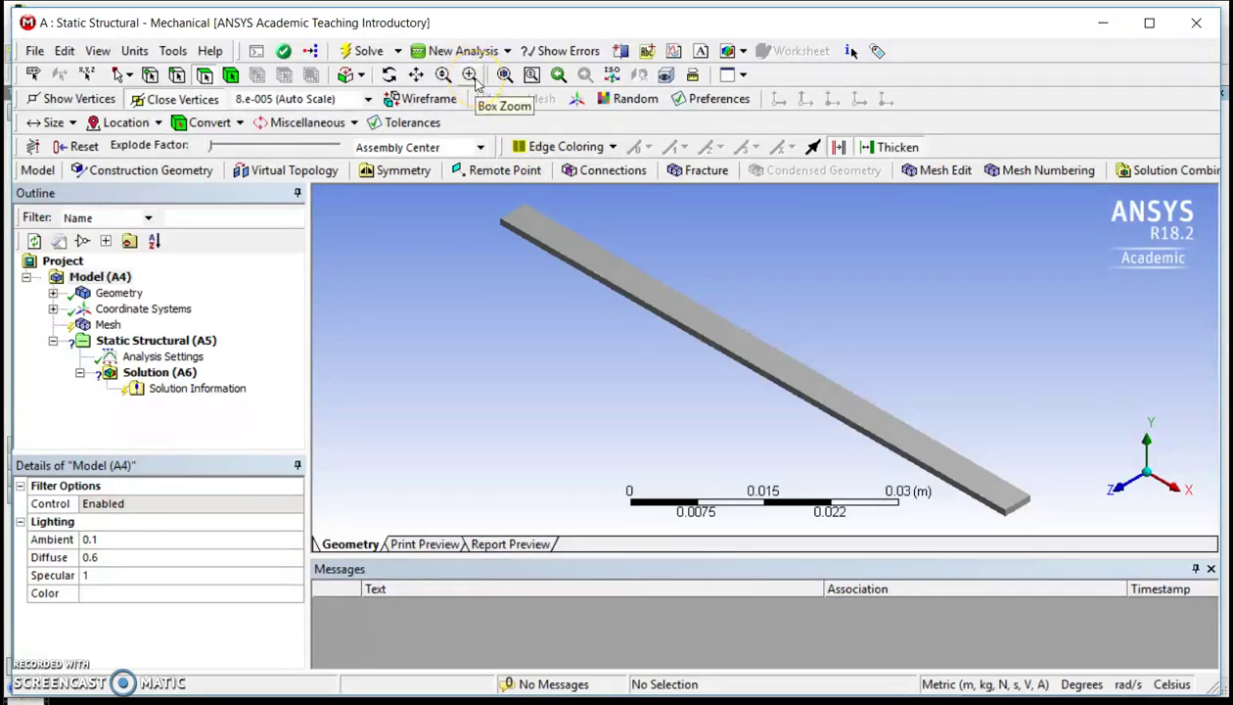
left_click(415, 79)
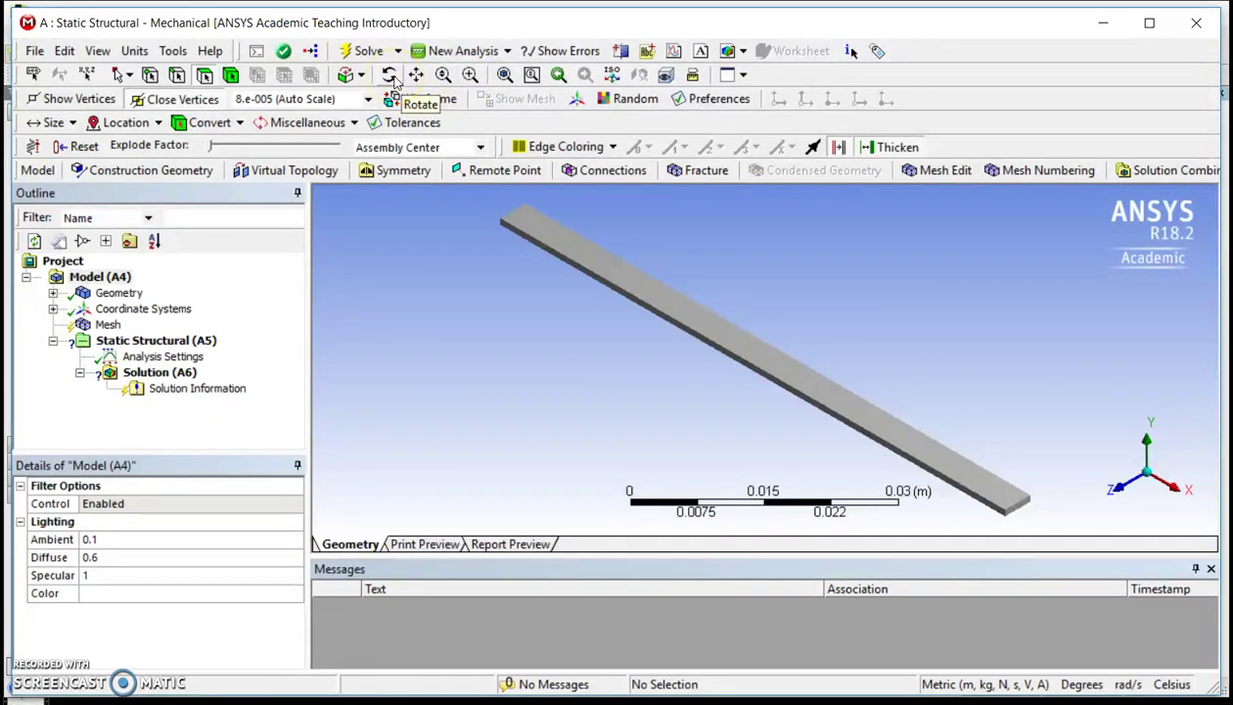
left_click(471, 78)
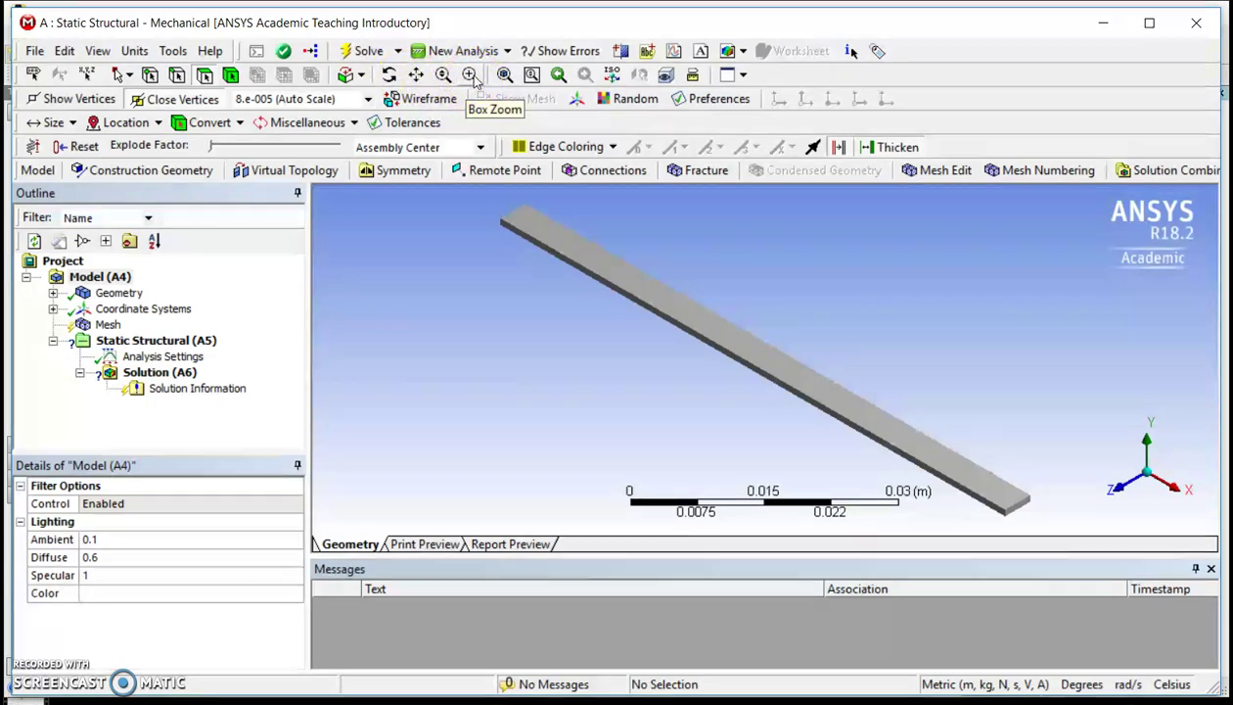
left_click(476, 80)
Step: Box-zoom onto the beam's upper-left end so its end face fills the view
left_click(474, 76)
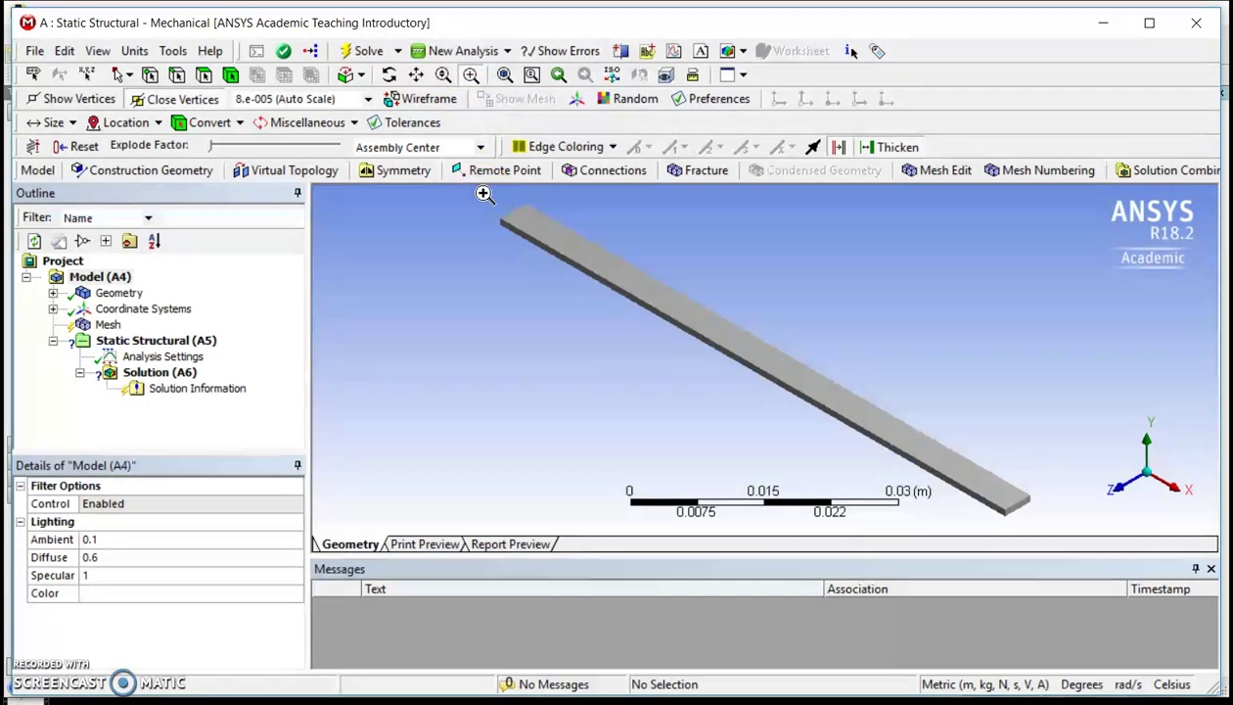
left_click_drag(483, 194, 560, 253)
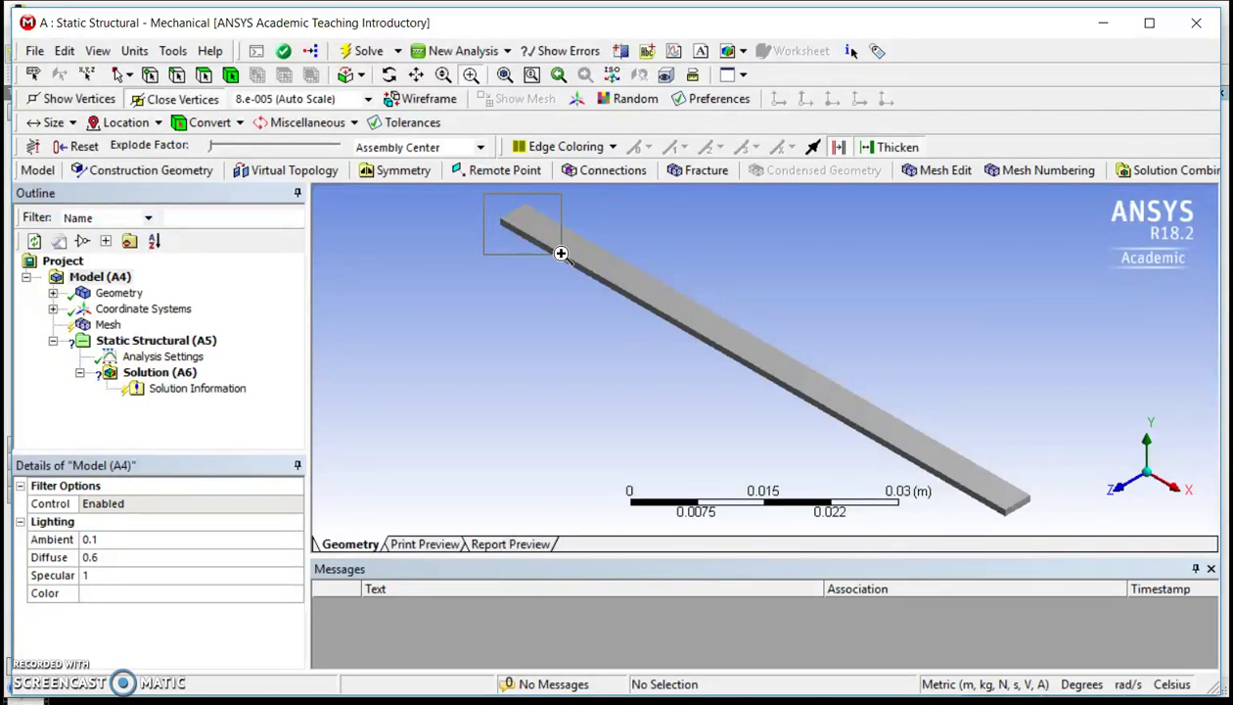
left_click_drag(561, 254, 562, 256)
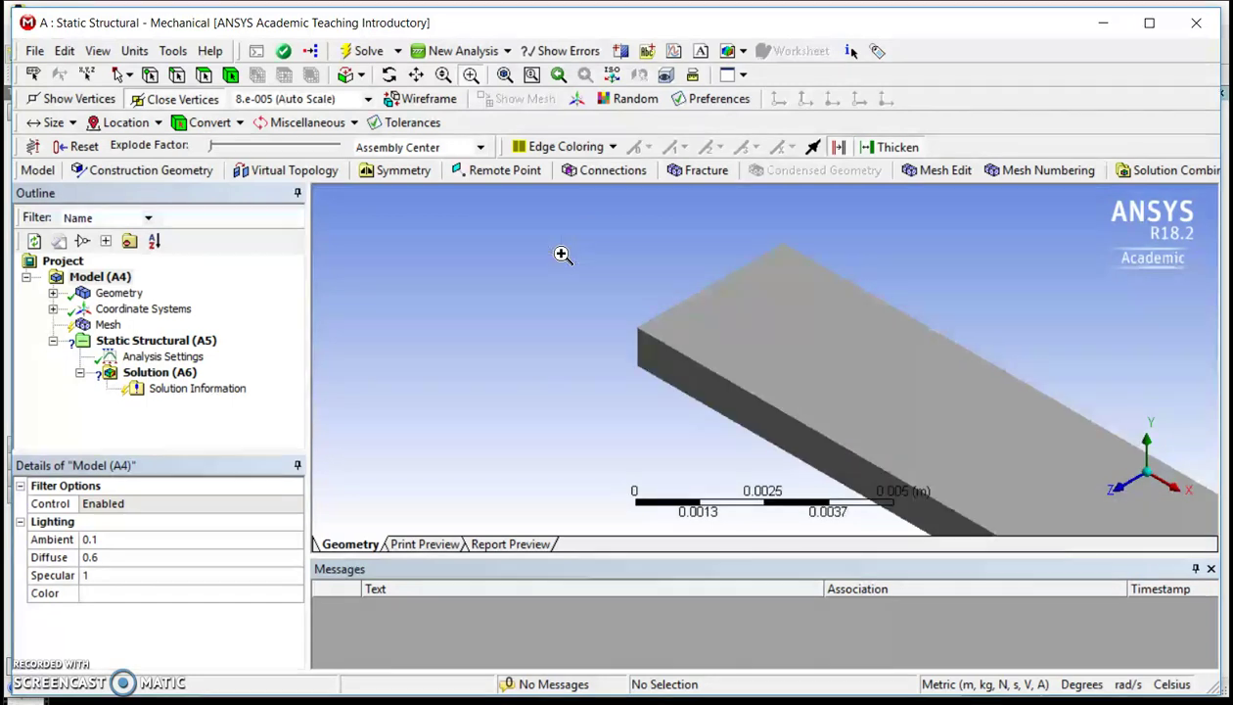
left_click(551, 352)
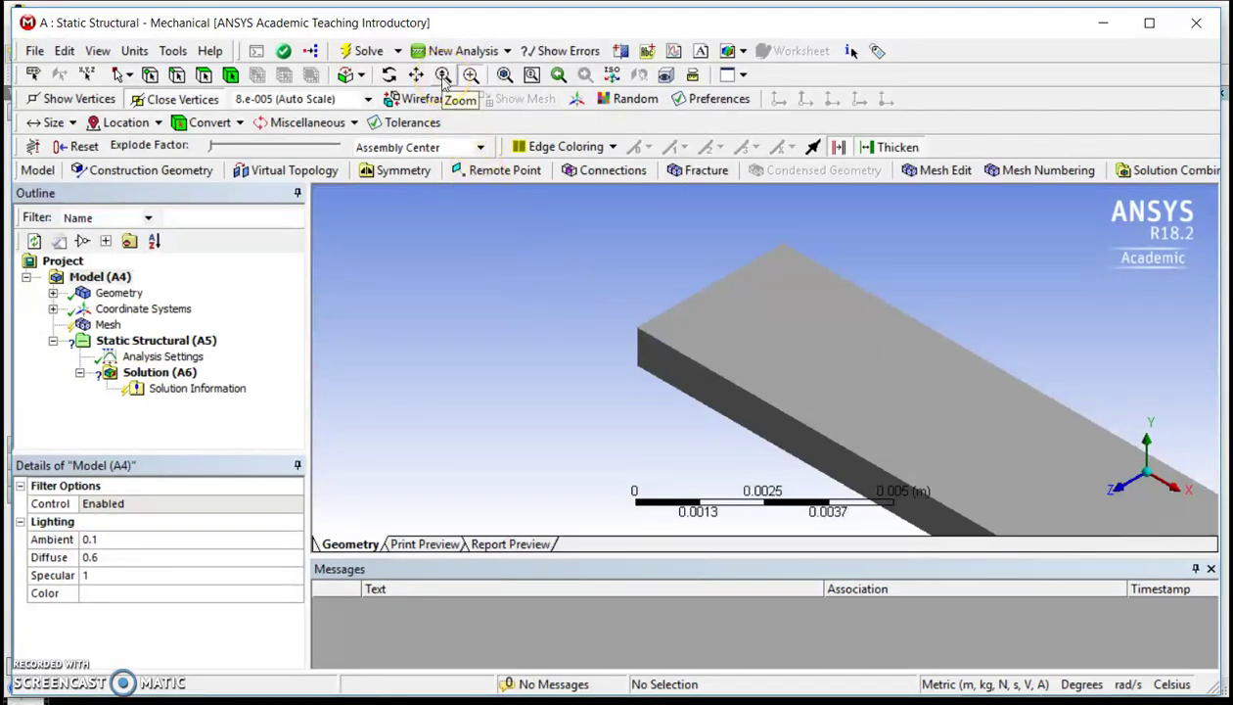
left_click(443, 76)
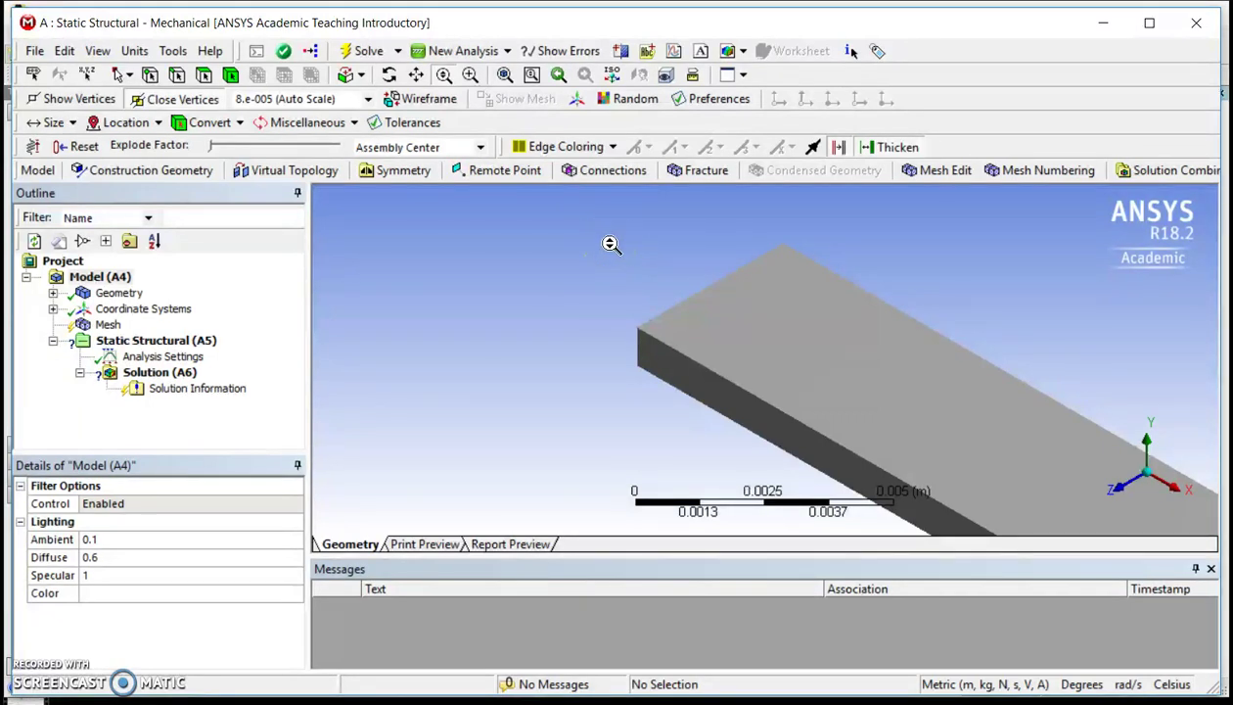
left_click_drag(611, 243, 737, 284)
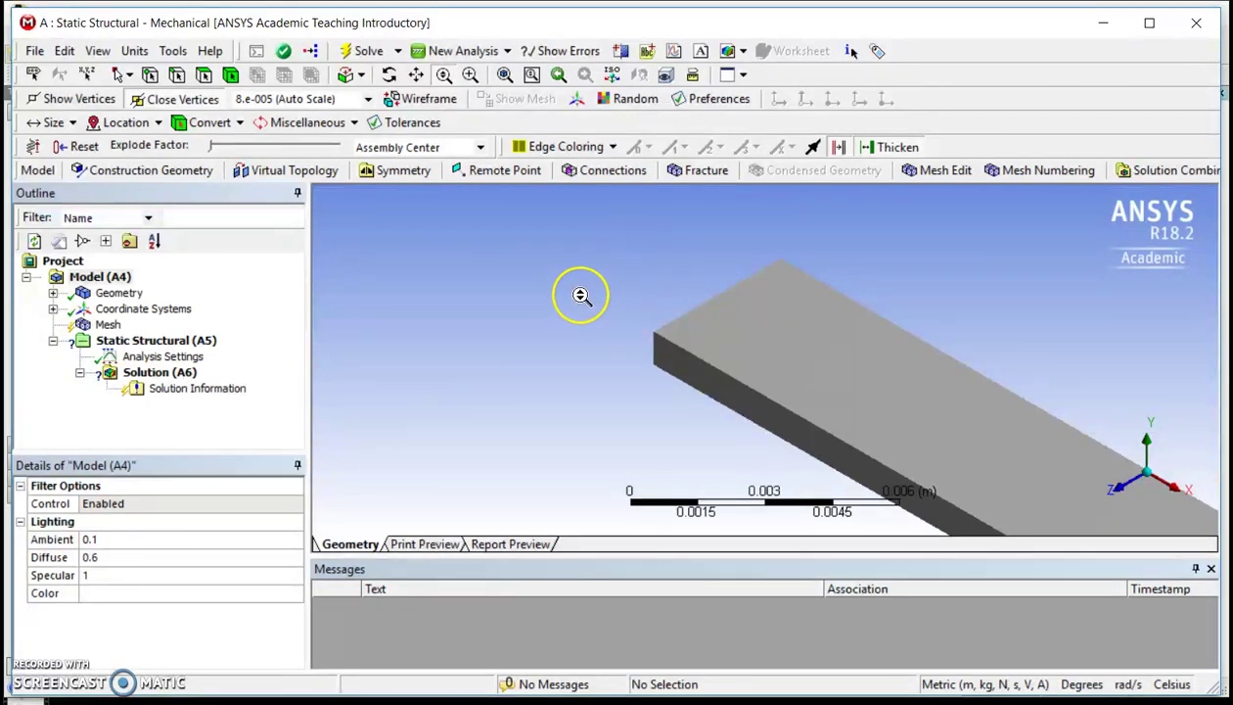
left_click(471, 77)
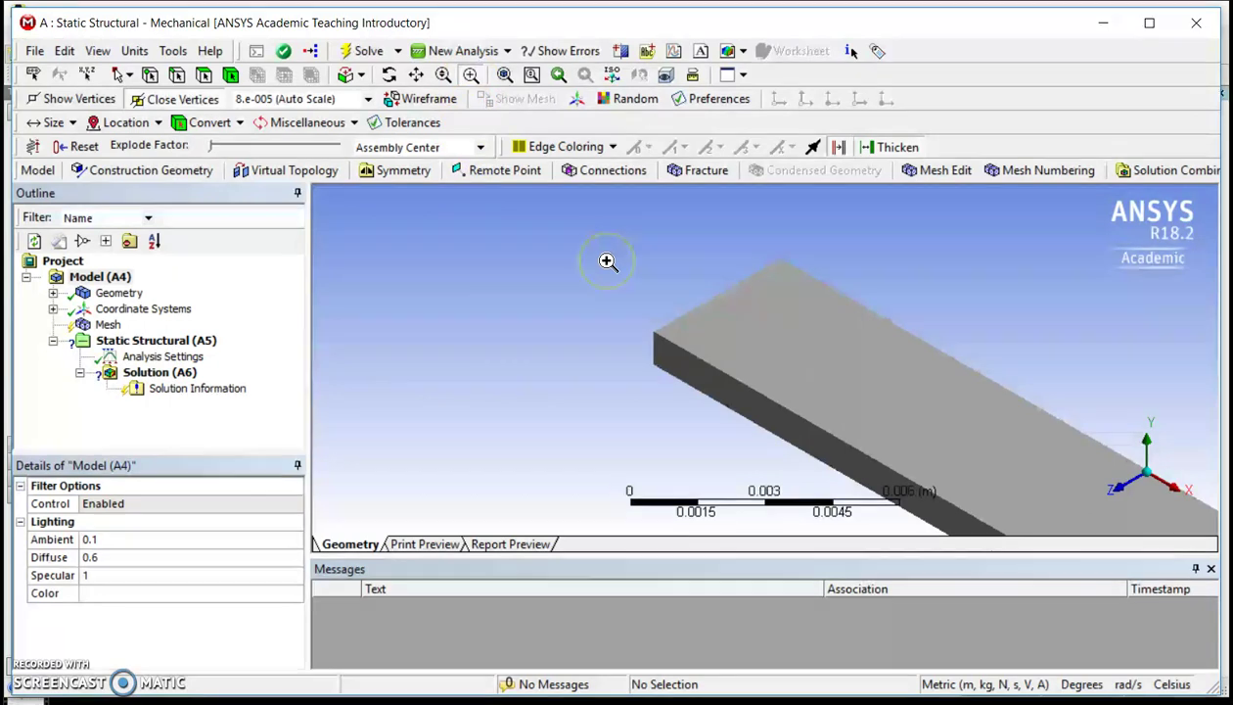
scroll(621, 262, "down", 5)
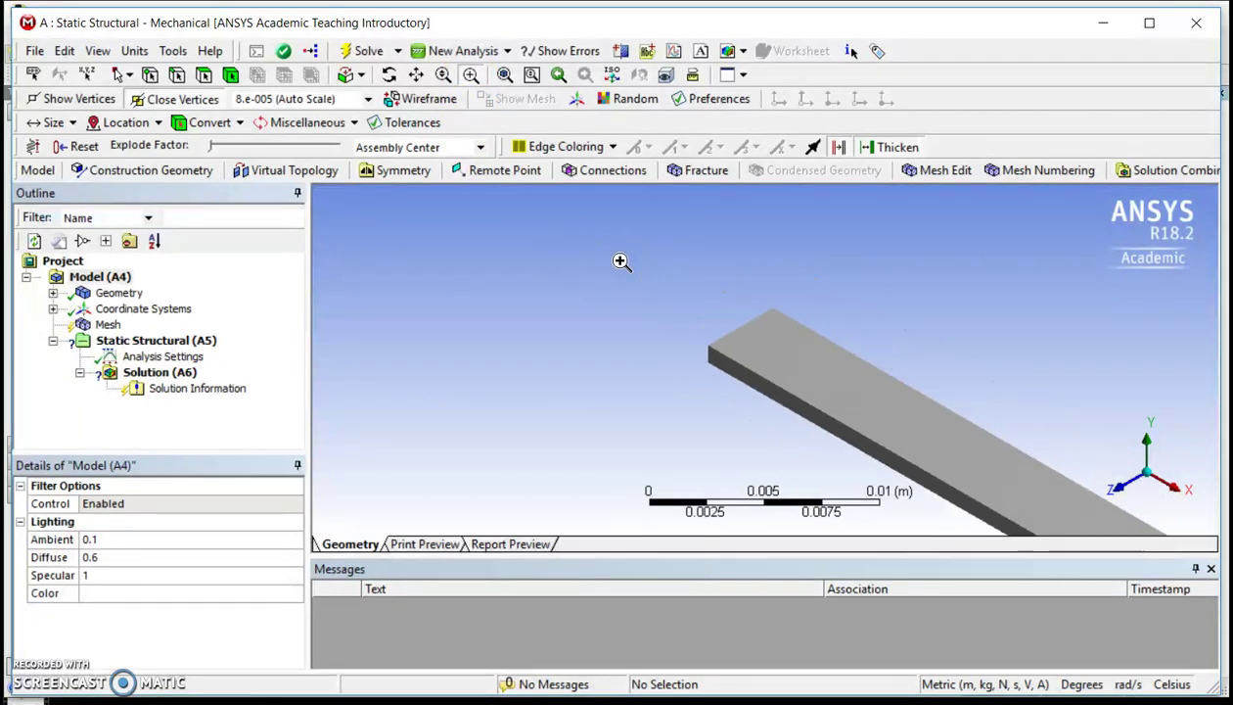
scroll(621, 262, "up", 5)
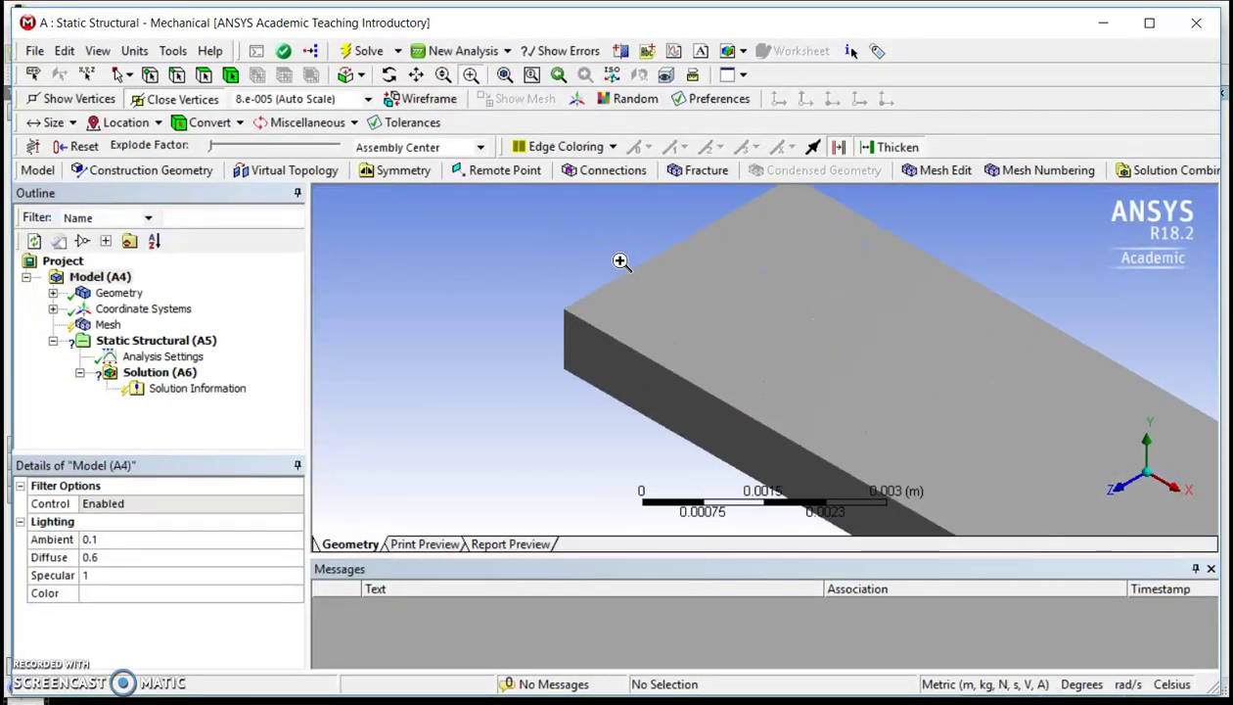
scroll(621, 262, "down", 5)
scroll(621, 261, "up", 5)
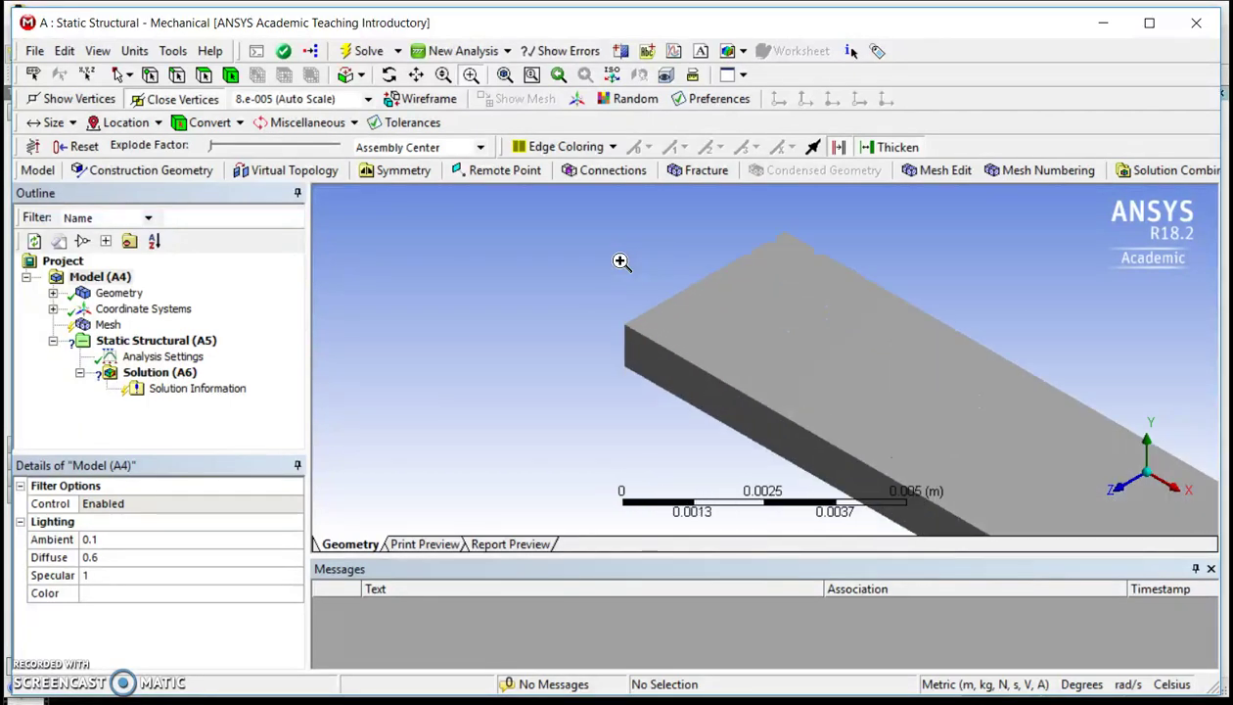
scroll(620, 262, "down", 1)
scroll(621, 262, "up", 1)
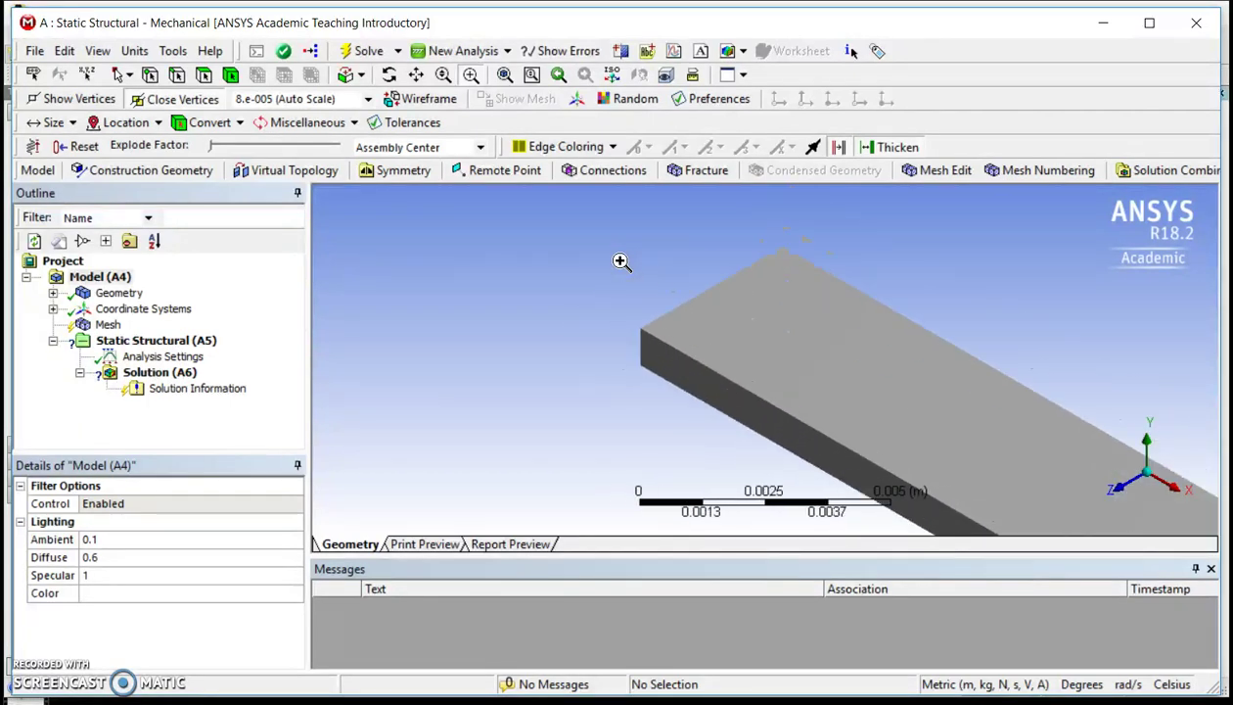
Step: Pan and zoom out until the entire thin beam sits within the graphics window
left_click(476, 82)
left_click(417, 77)
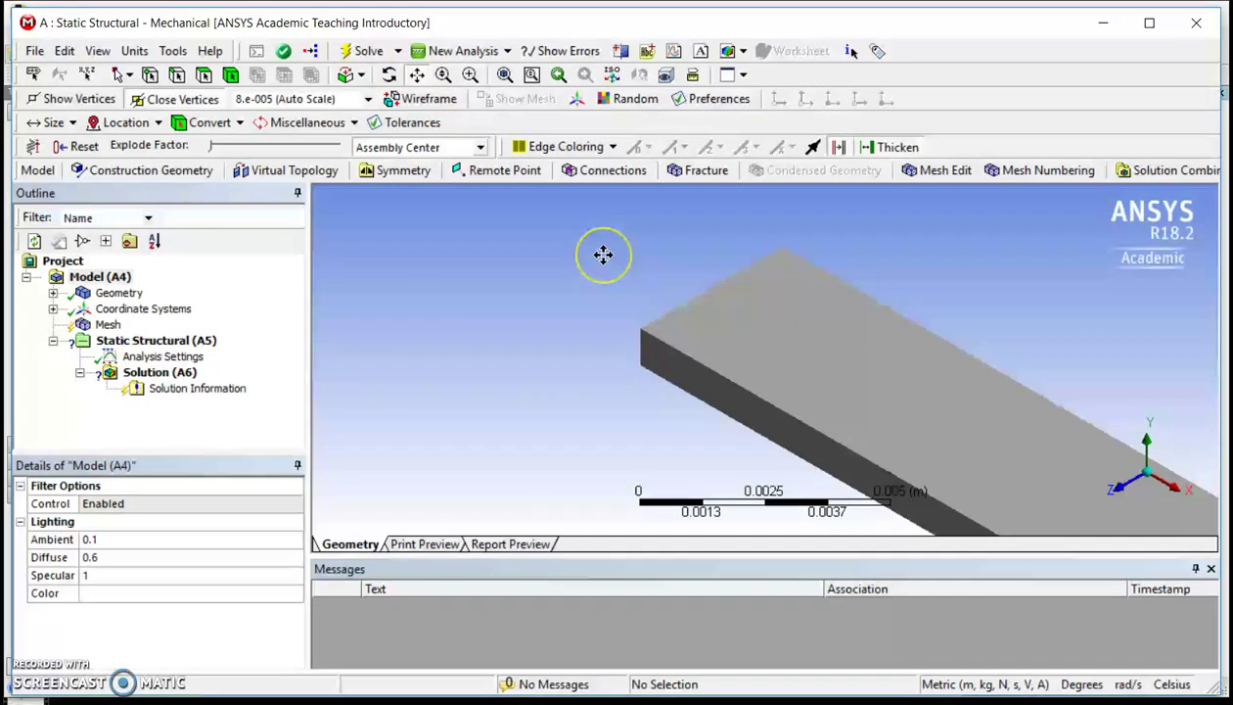
left_click_drag(603, 254, 587, 290)
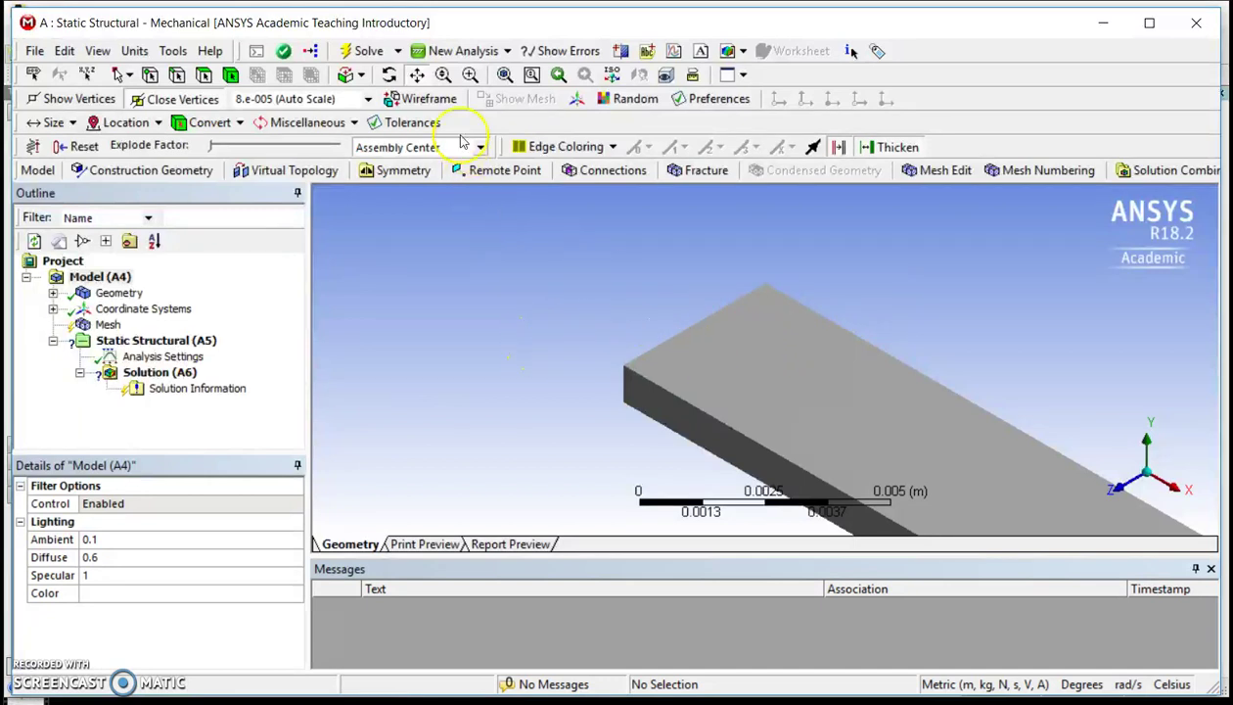
left_click(644, 276)
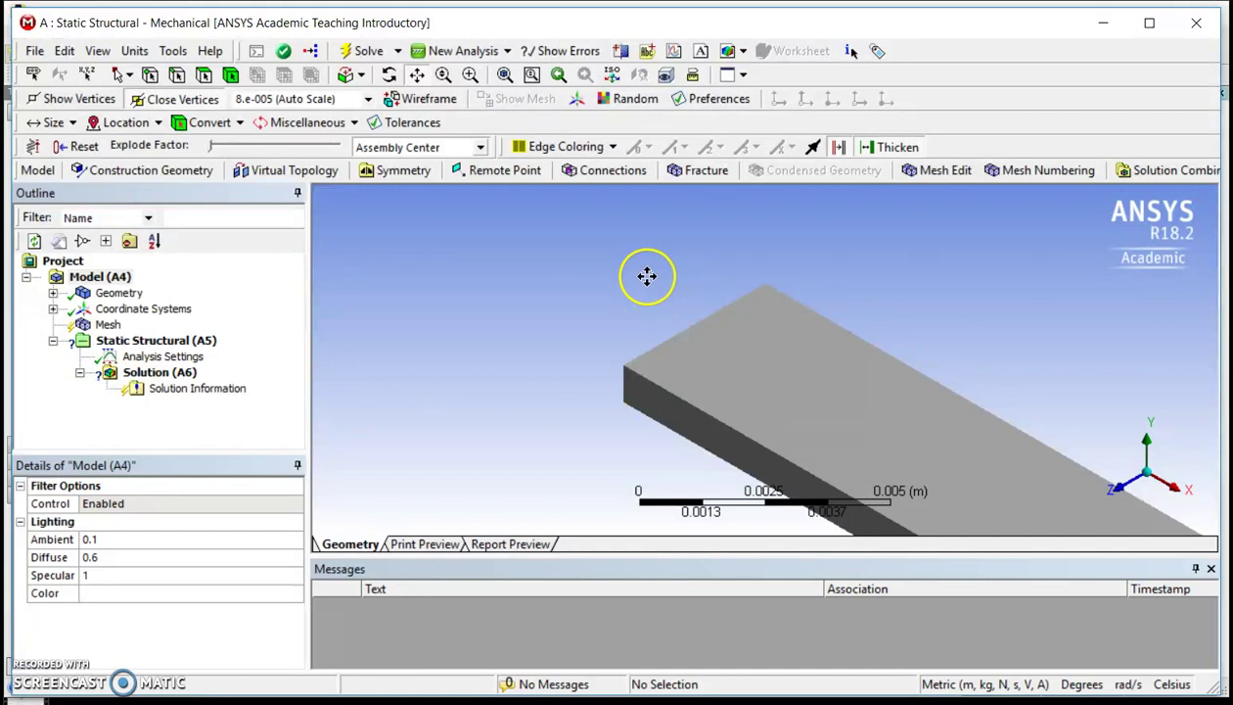
scroll(644, 277, "down", 3)
scroll(644, 276, "down", 5)
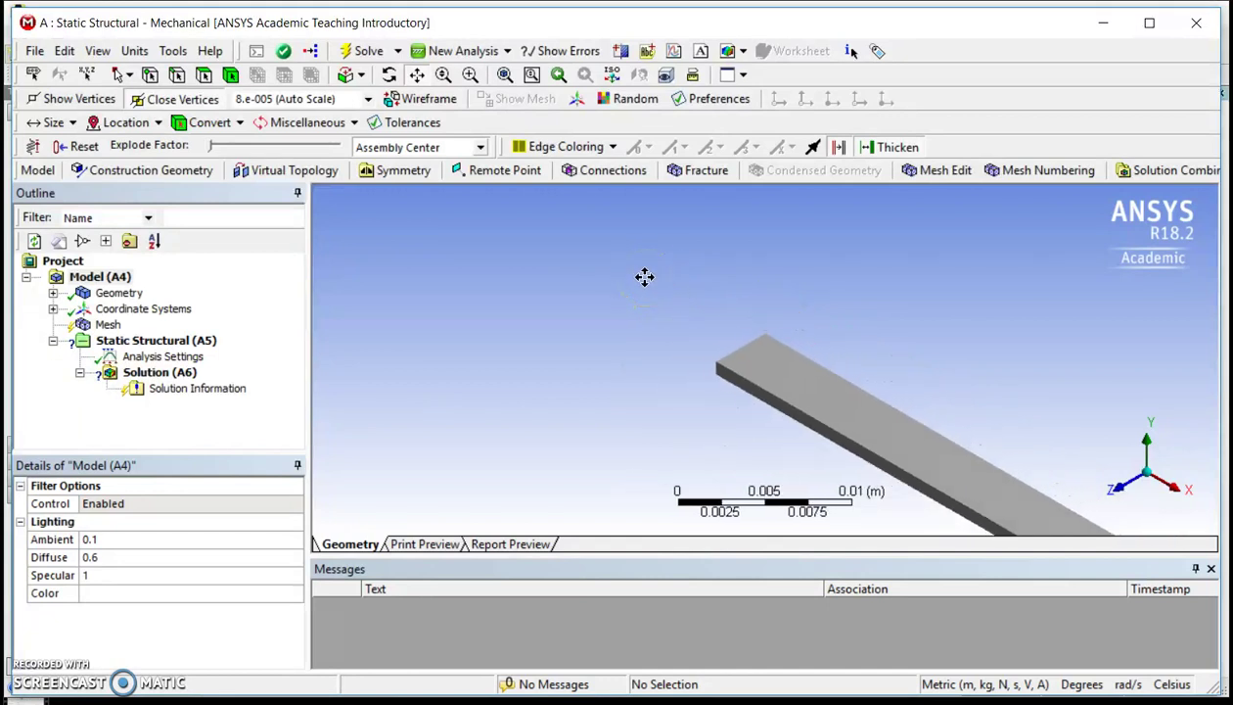
left_click(711, 359)
left_click_drag(711, 360, 581, 295)
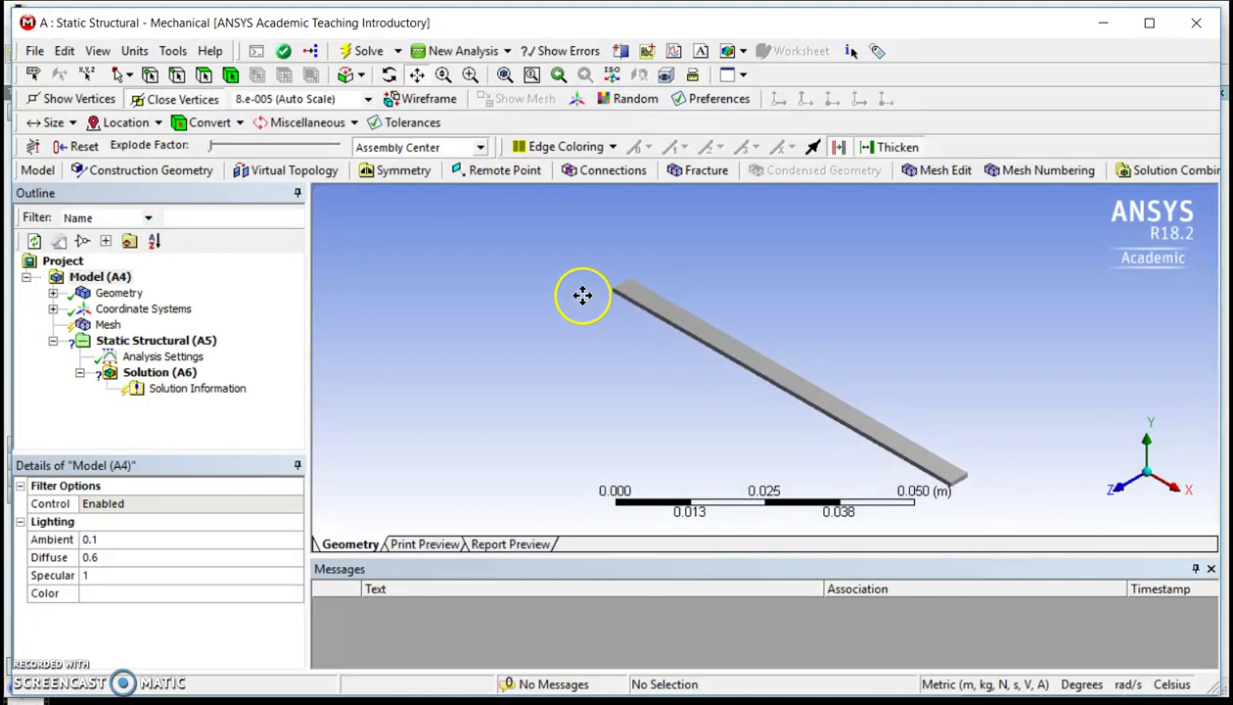
scroll(627, 303, "down", 1)
middle_click_drag(663, 311, 657, 306)
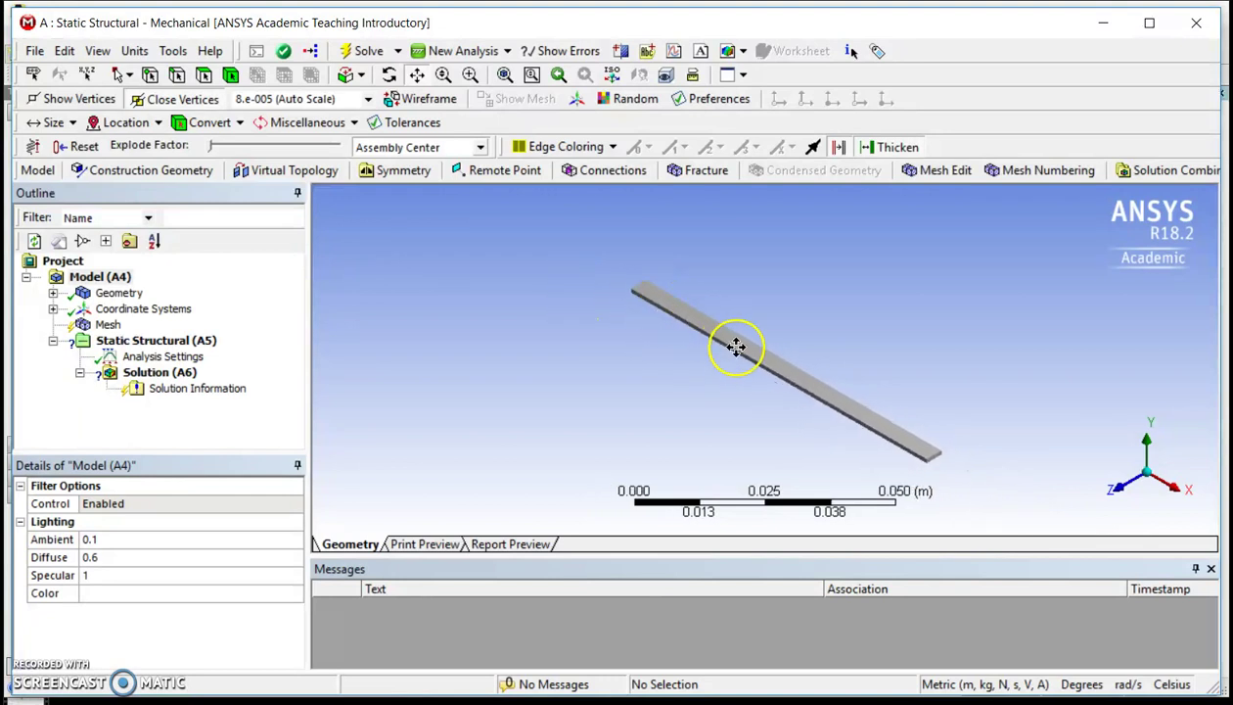
Step: Rotate the view so the beam lies flatter with the Z axis up
left_click(389, 76)
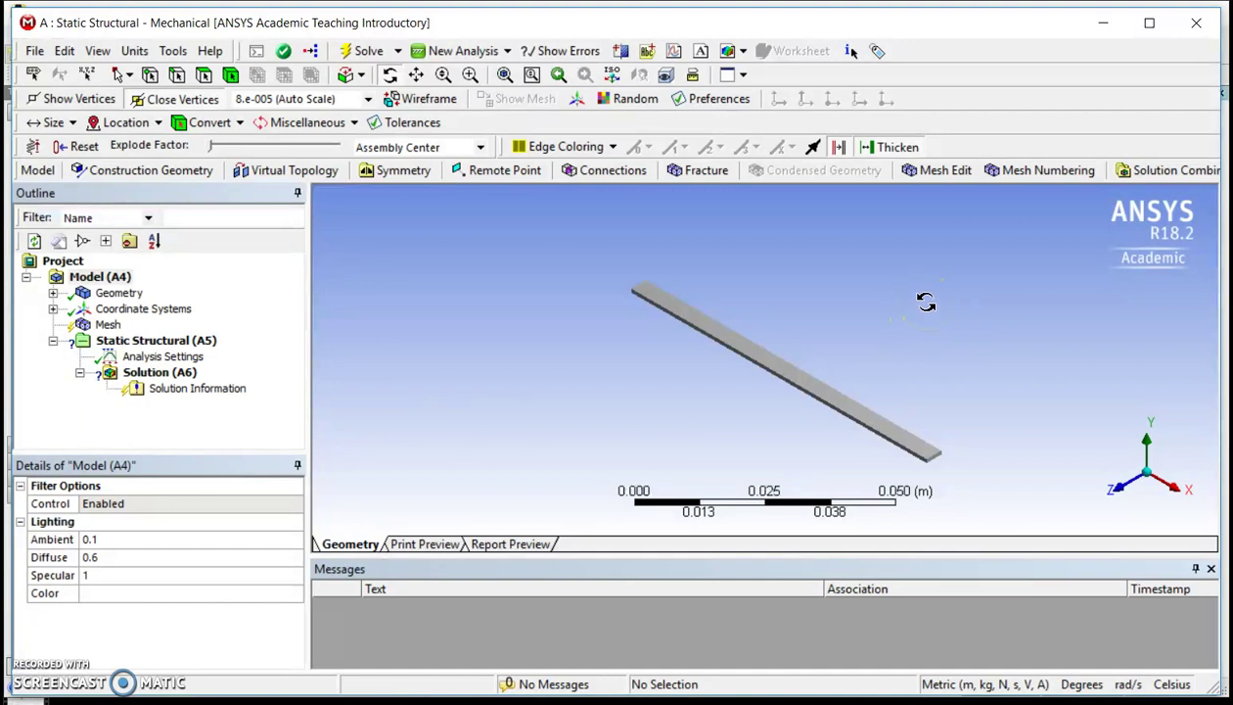
left_click_drag(926, 302, 840, 322)
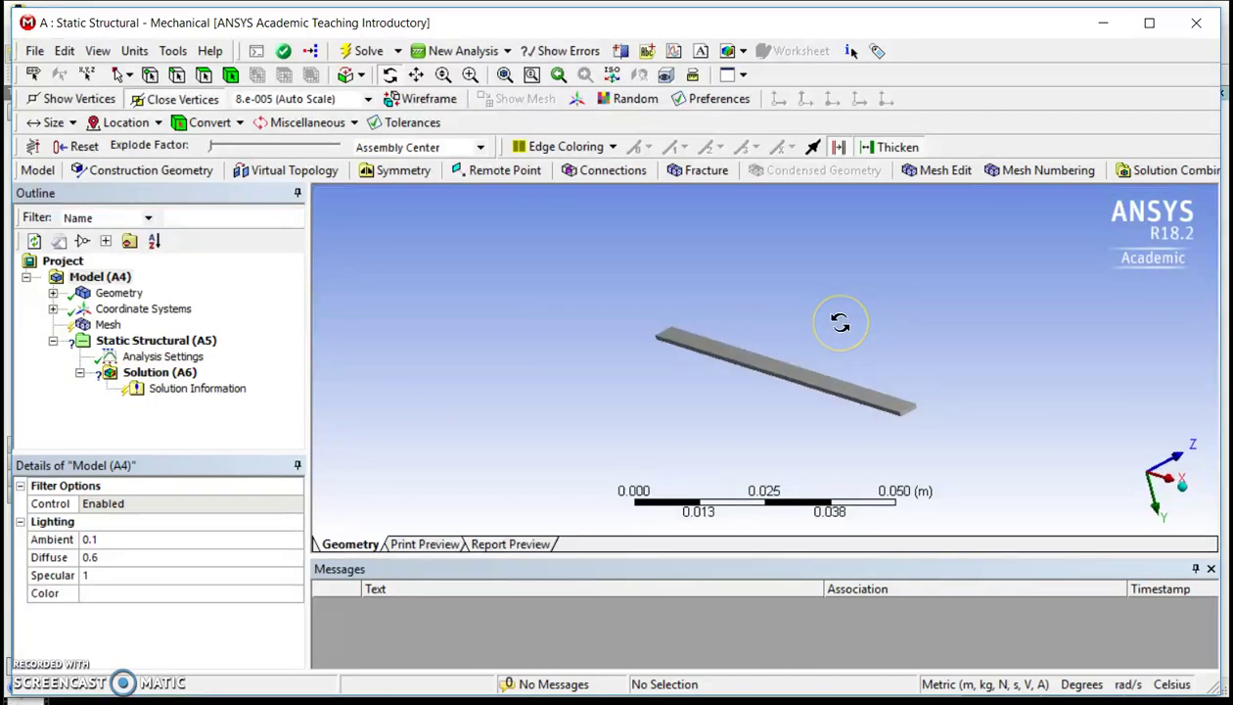
Step: Release the rotation, leaving the beam at a slightly flatter angle
left_click(824, 384)
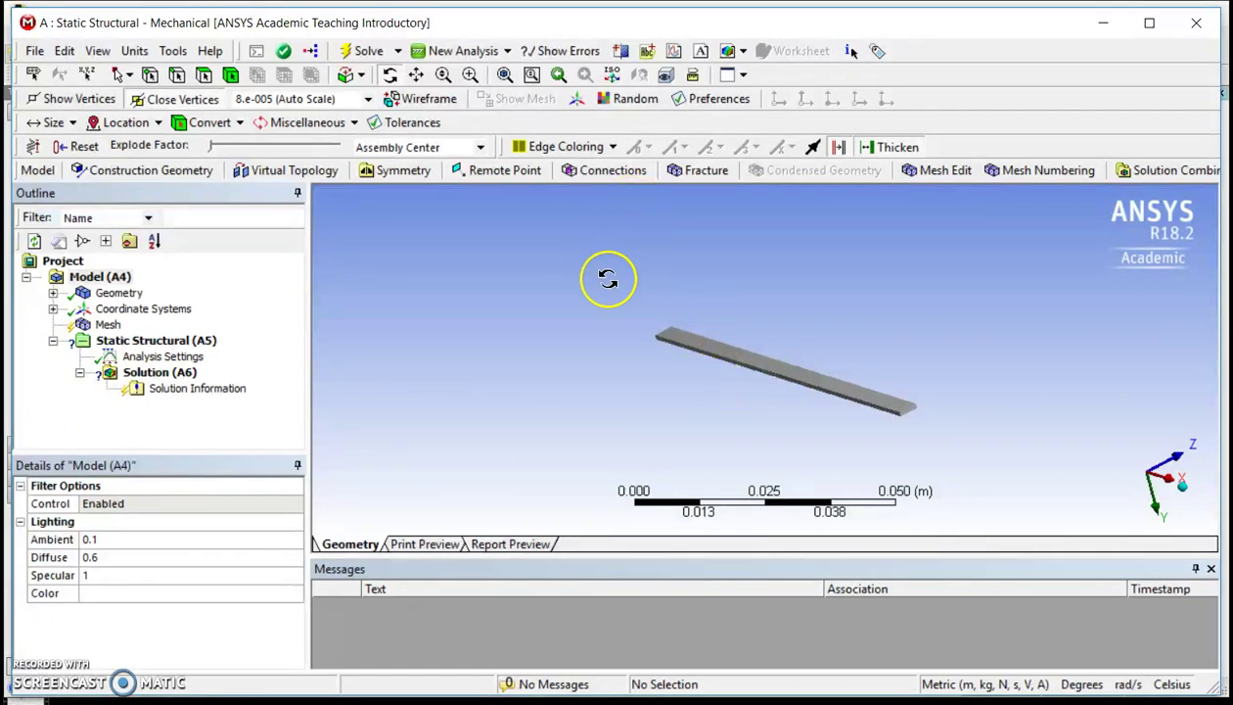
Step: Zoom in so the plate fills the graphics window
scroll(738, 335, "up", 5)
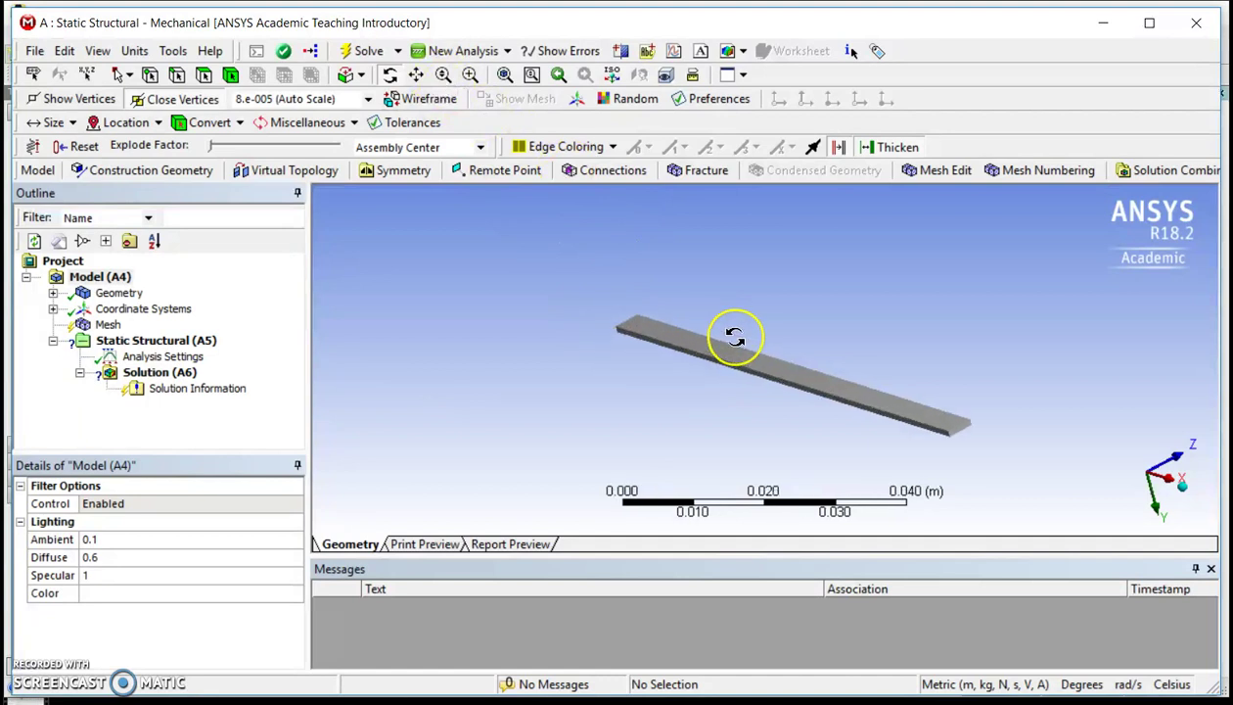
scroll(735, 337, "up", 1)
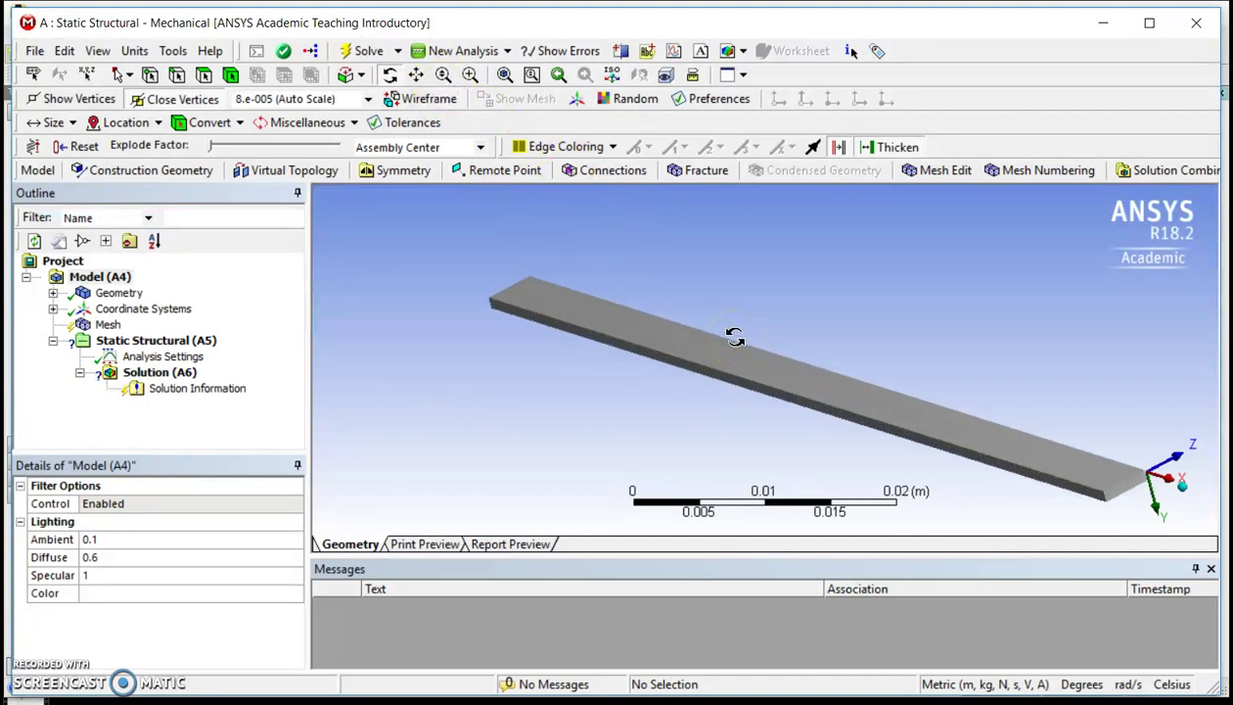
Step: Select Mesh, expand its Sizing group, and keep Relevance Center set to Coarse
left_click(107, 326)
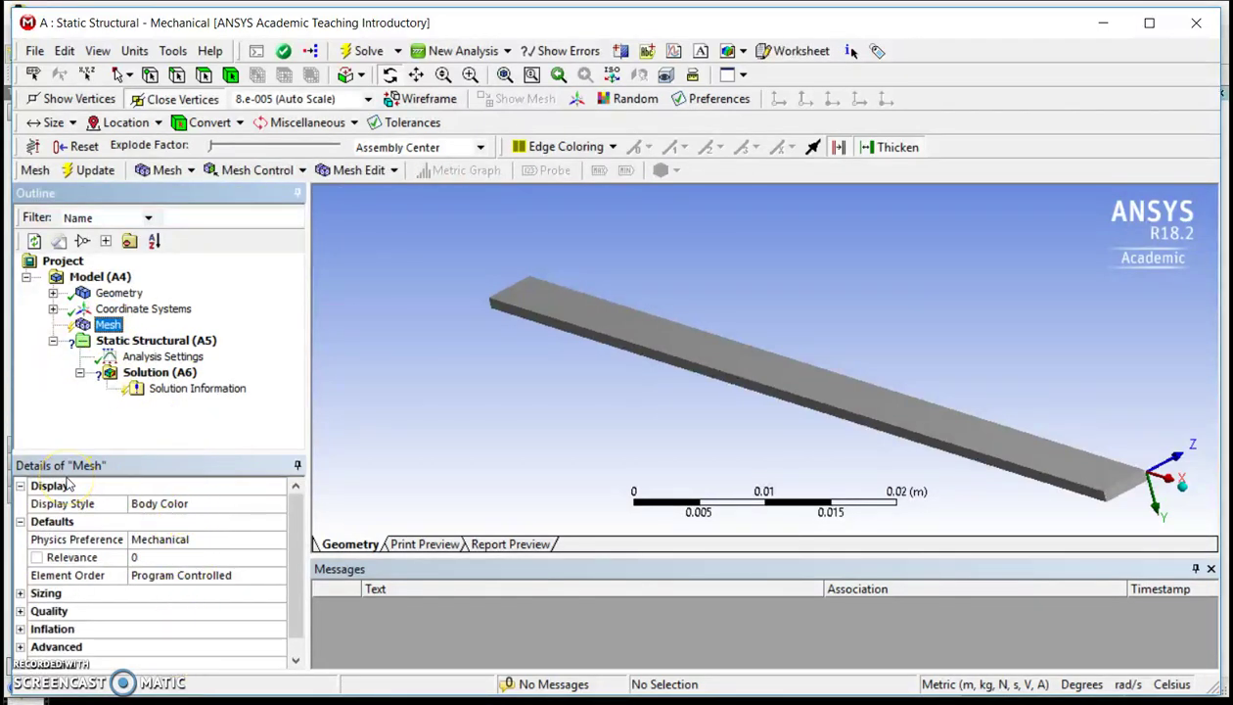
left_click(154, 506)
left_click(79, 652)
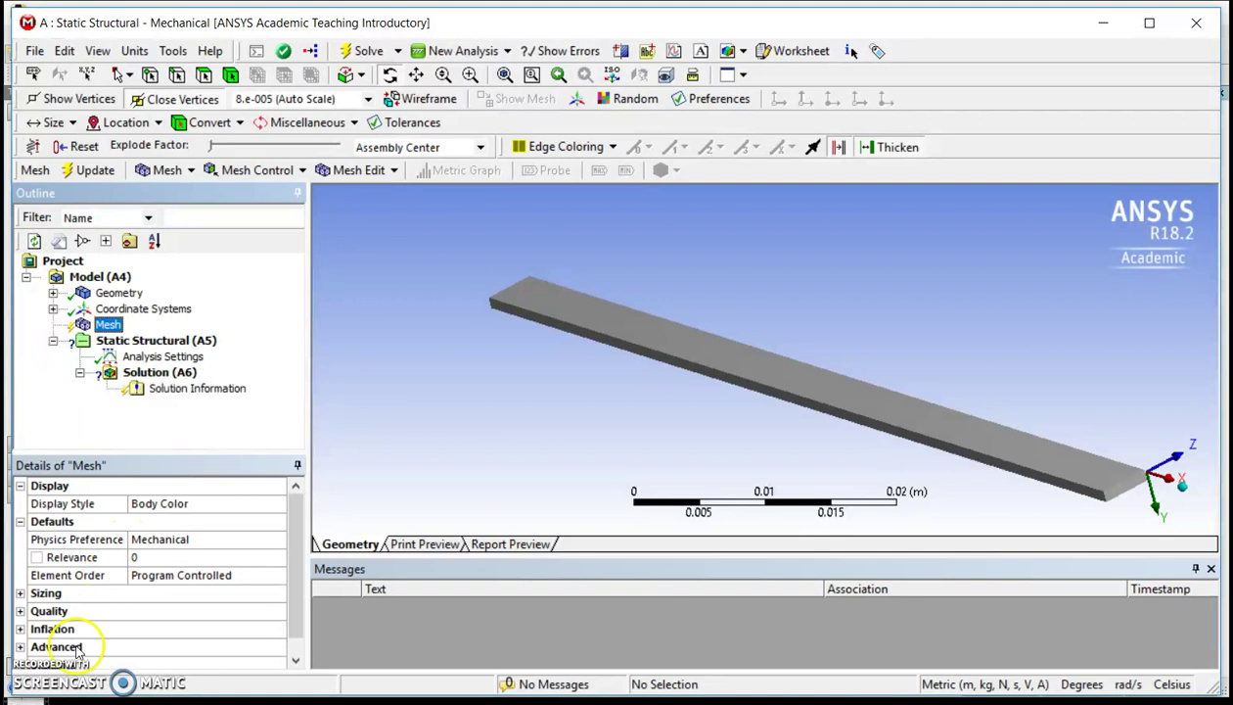
left_click(19, 595)
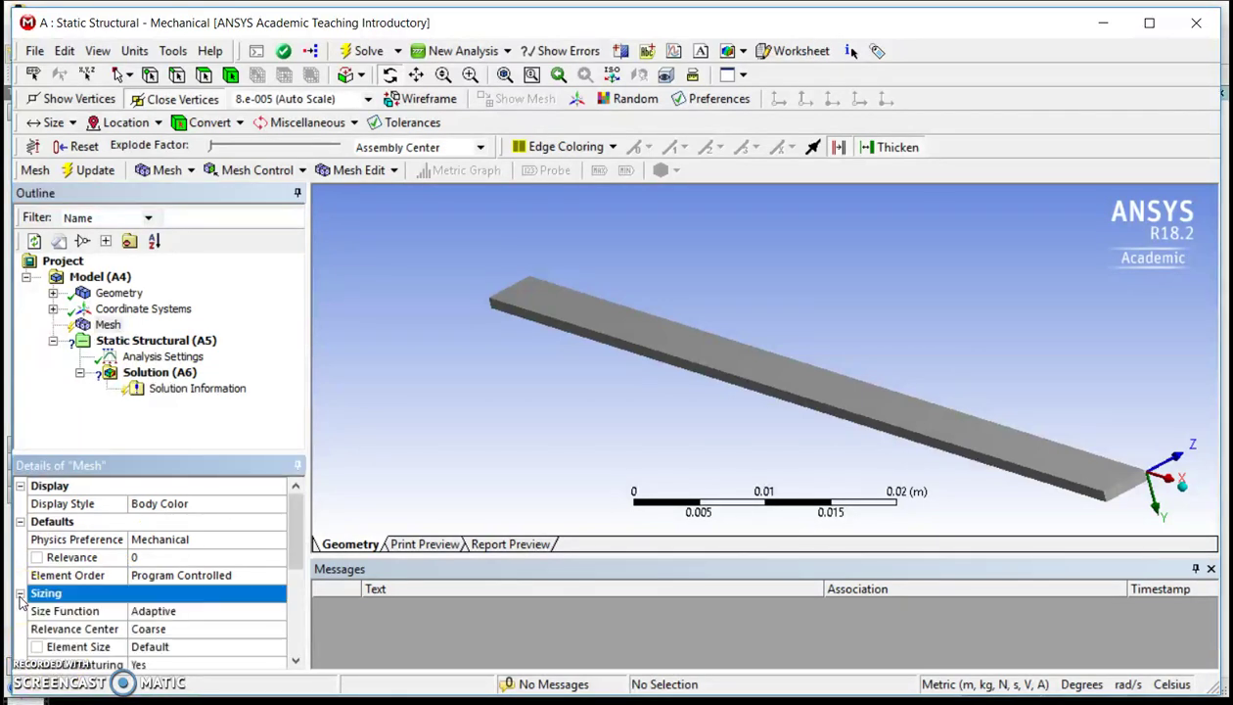
scroll(262, 646, "down", 1)
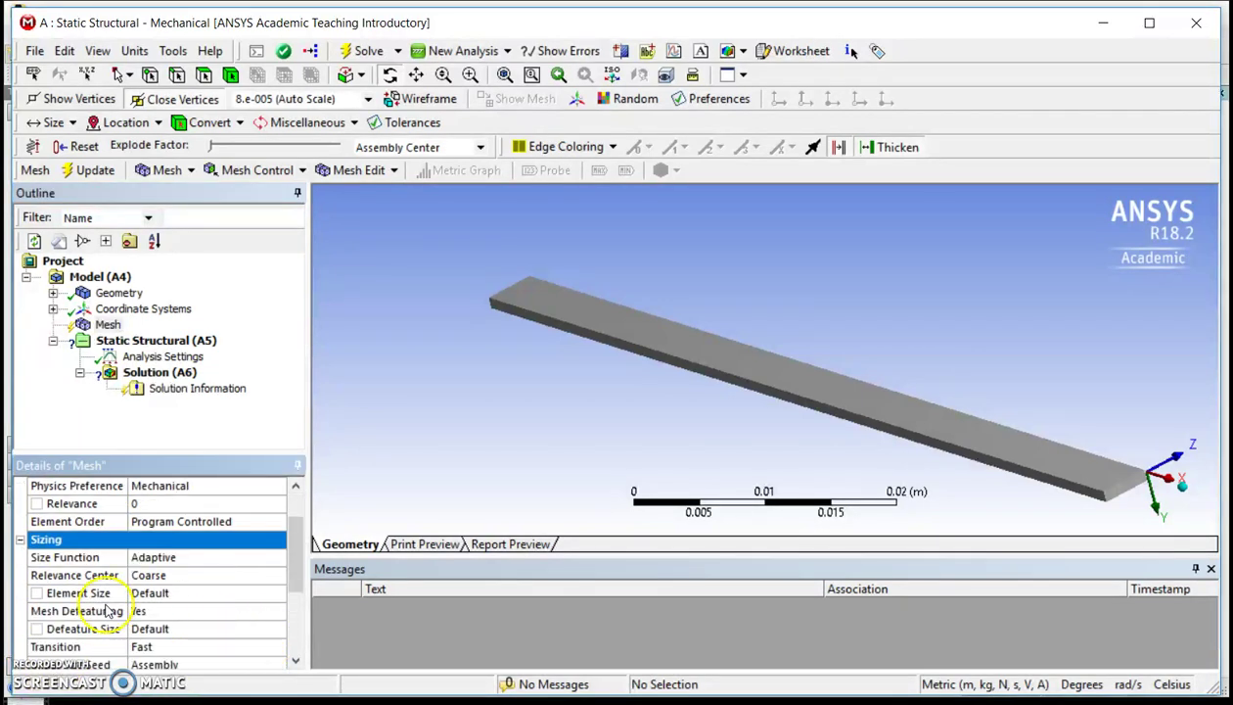
left_click(195, 575)
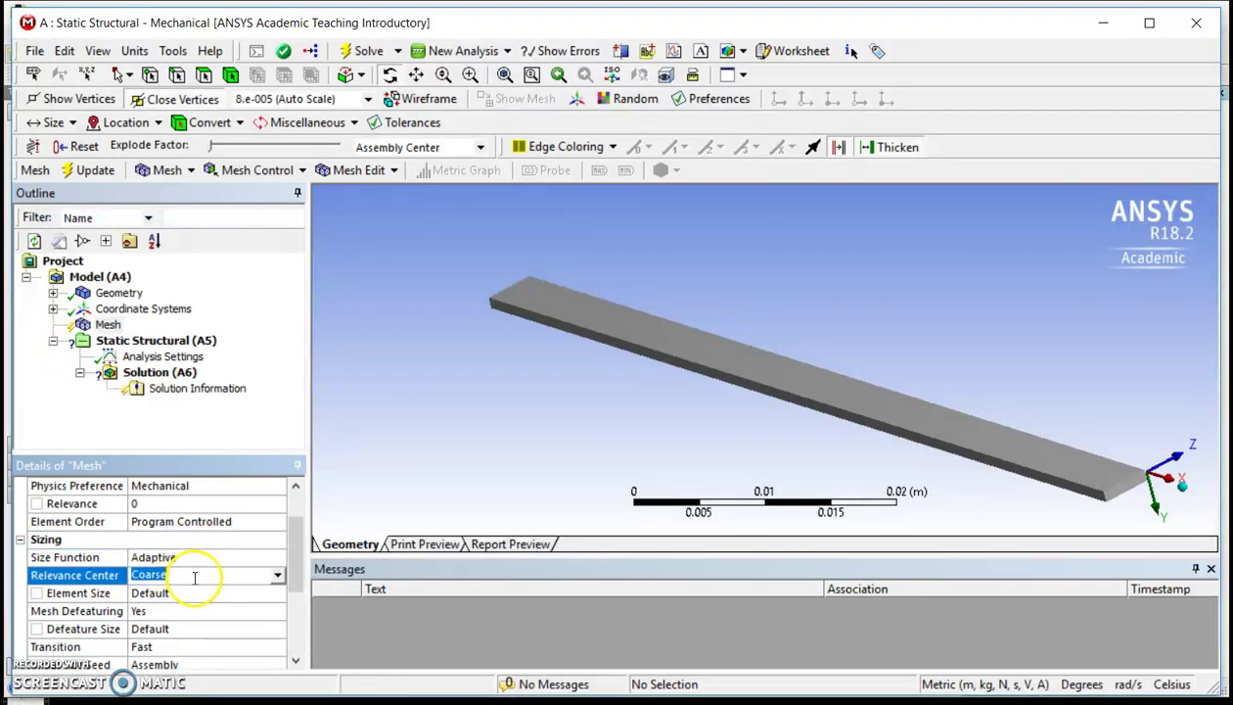
left_click(278, 576)
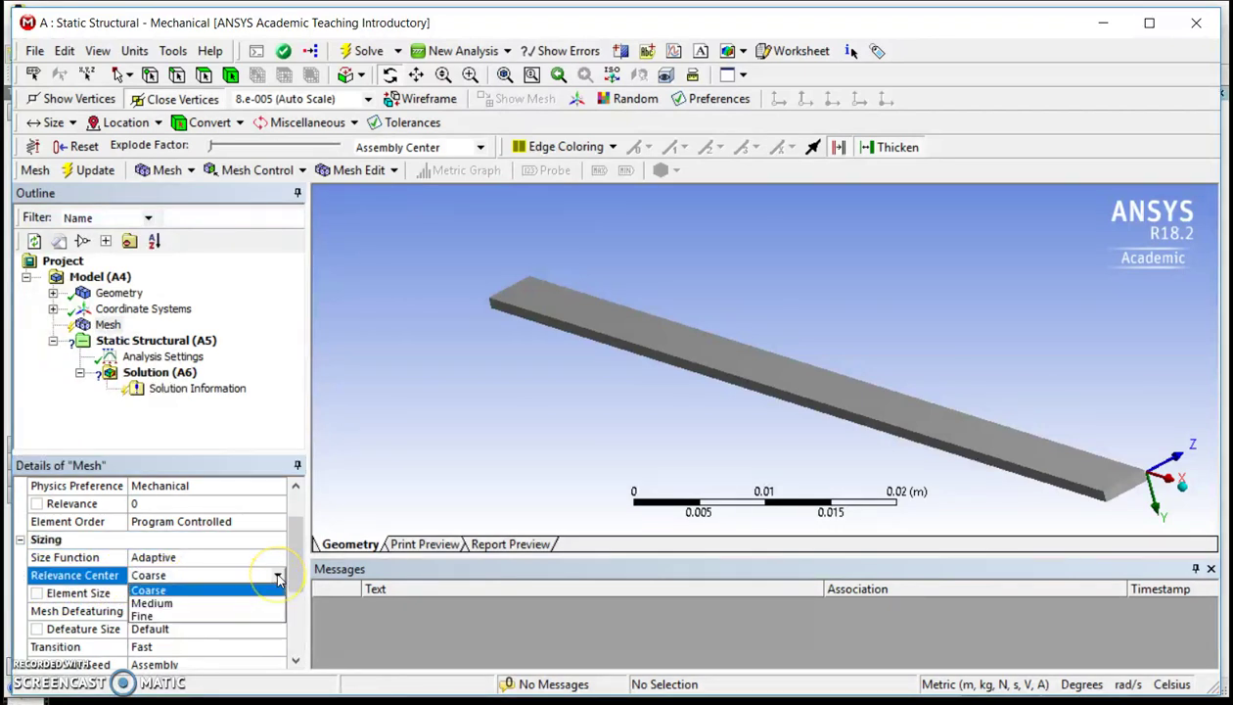
left_click(208, 591)
left_click(221, 577)
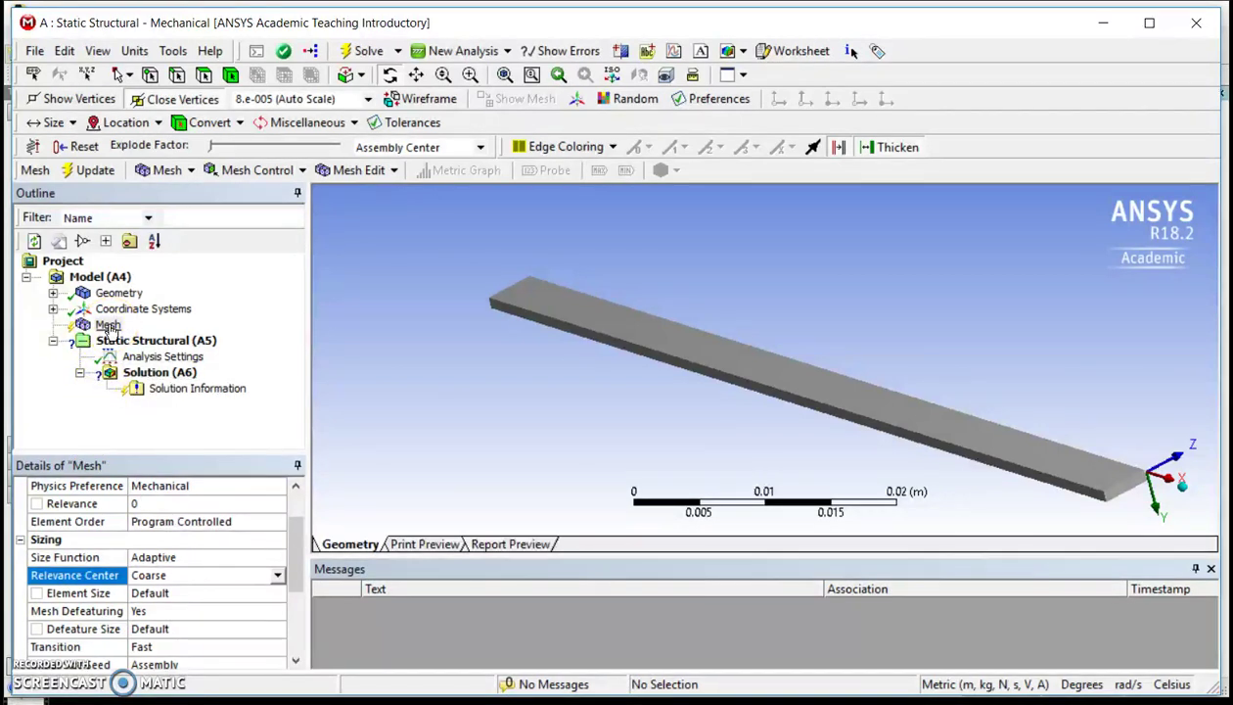
Step: Generate the mesh on the beam from the Mesh context menu
right_click(110, 326)
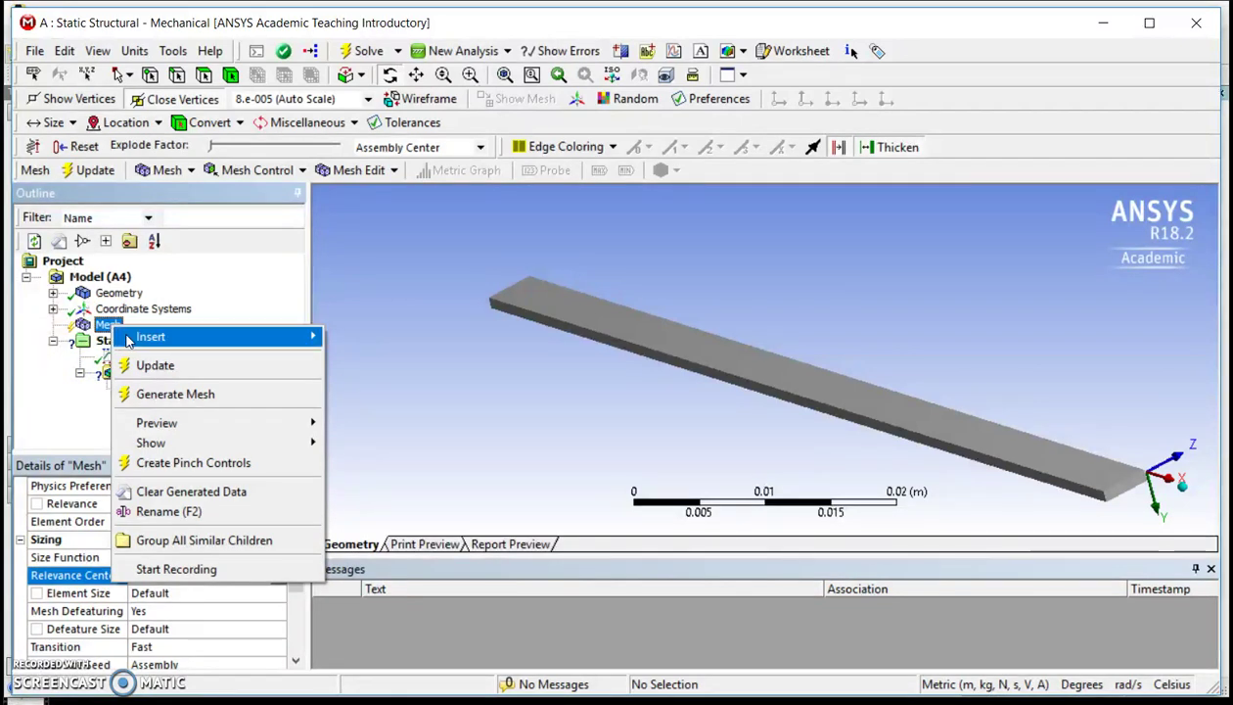
left_click(157, 338)
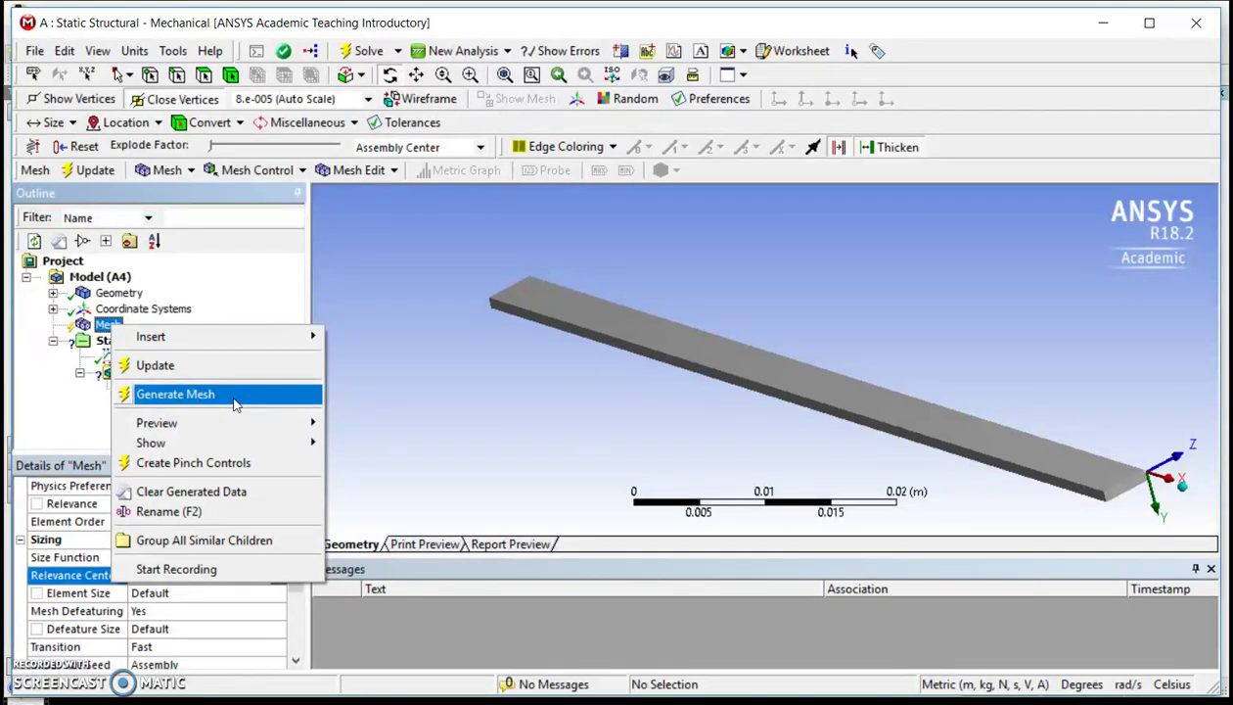
left_click(234, 395)
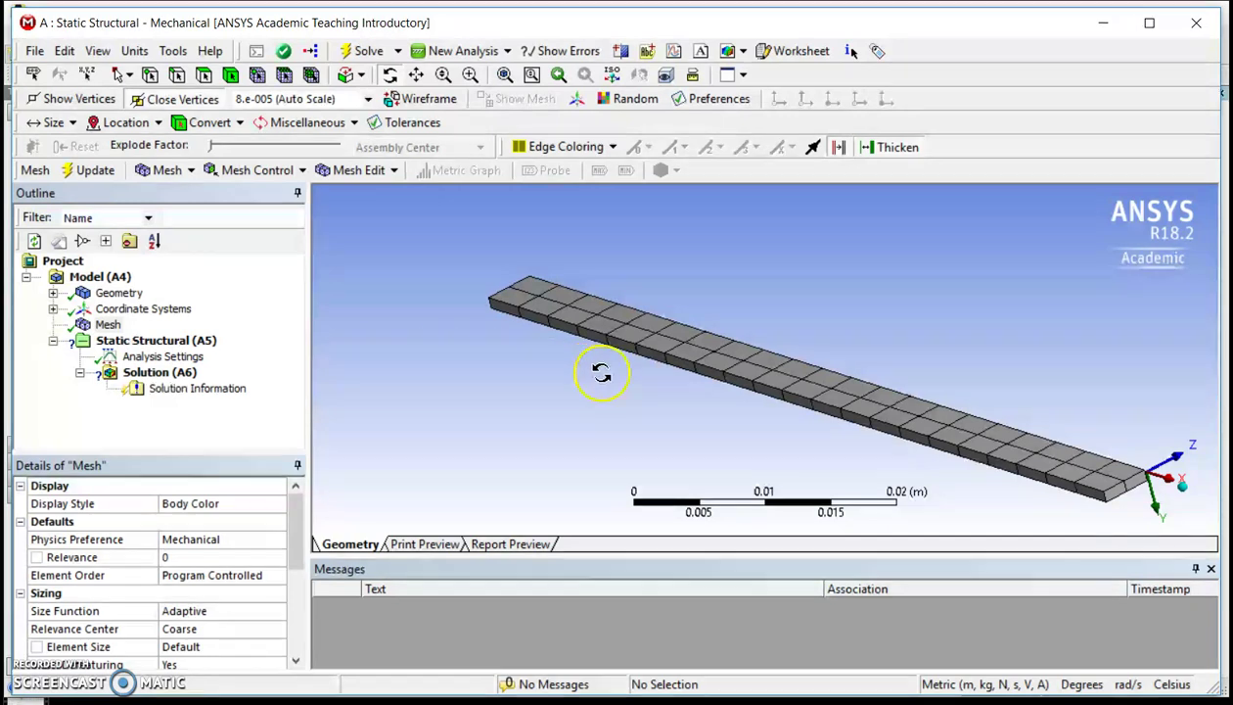
Step: Rotate, pan and zoom to get a close view of the meshed beam's end face
left_click_drag(600, 369, 820, 380)
mouse_move(944, 419)
left_mouse_down()
mouse_move(918, 407)
mouse_move(922, 426)
mouse_move(928, 418)
left_mouse_up()
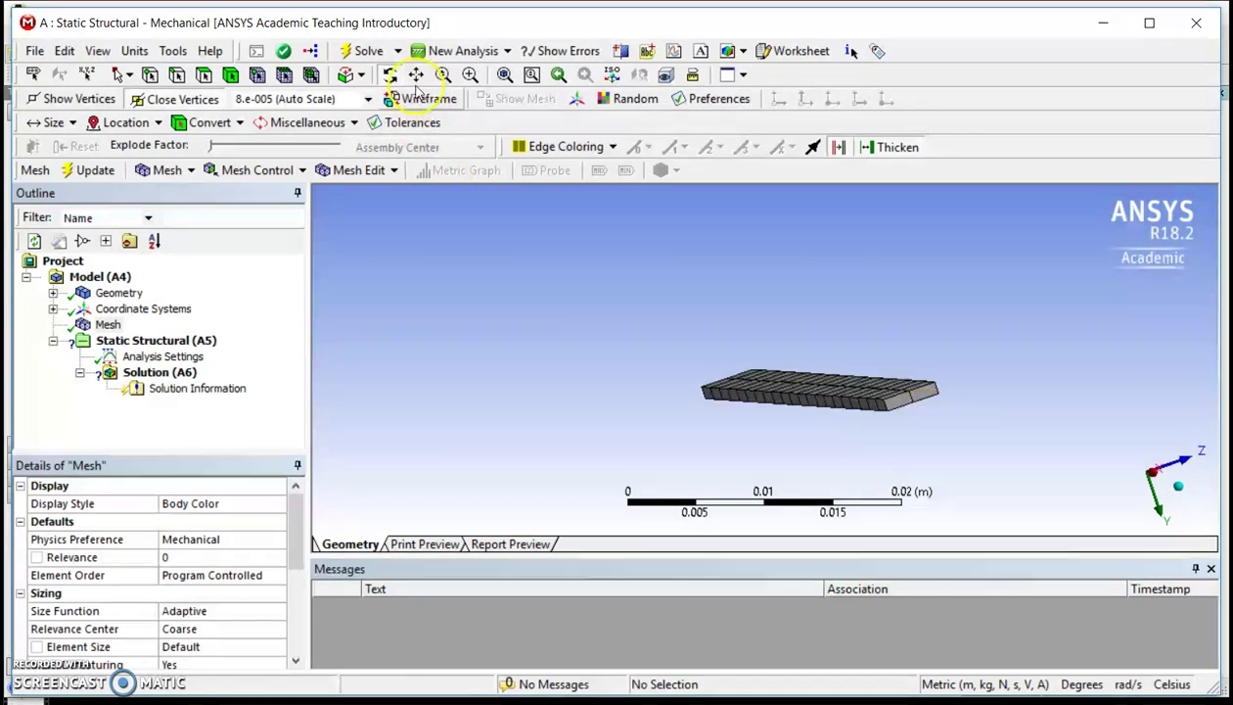
left_click(416, 74)
left_click_drag(917, 366, 880, 355)
scroll(883, 356, "up", 5)
scroll(883, 356, "up", 2)
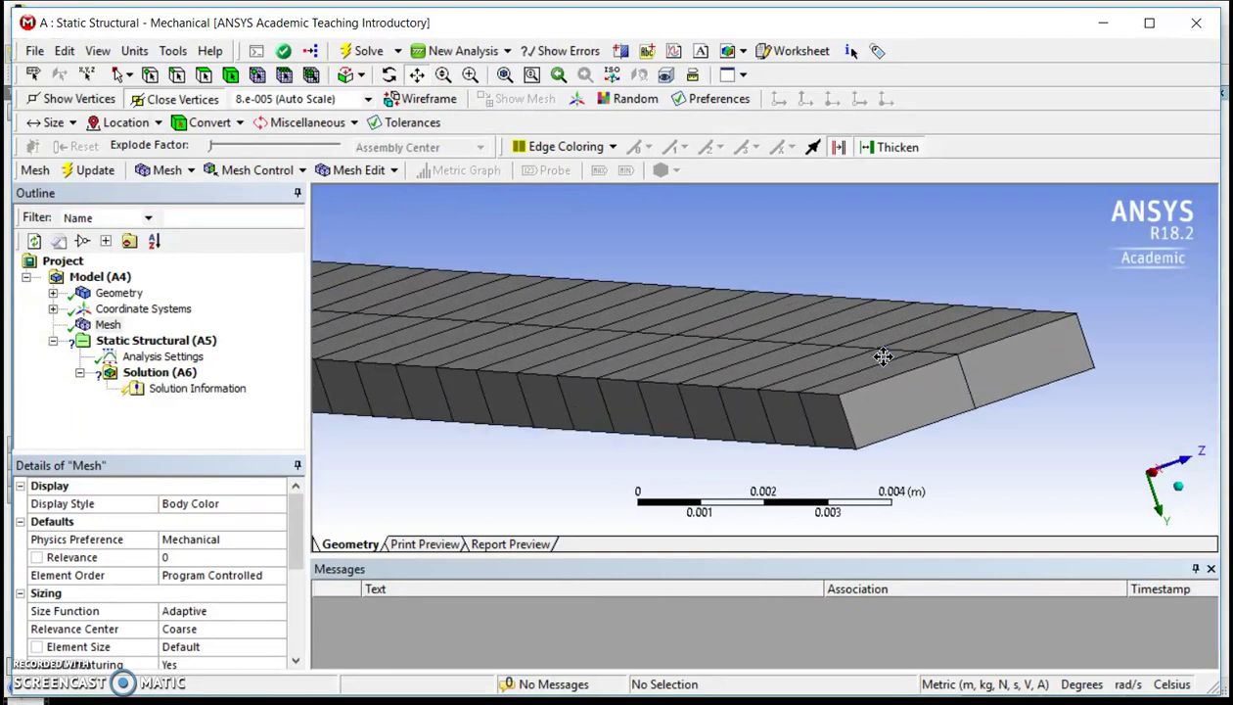
left_click(901, 405)
left_click(994, 450)
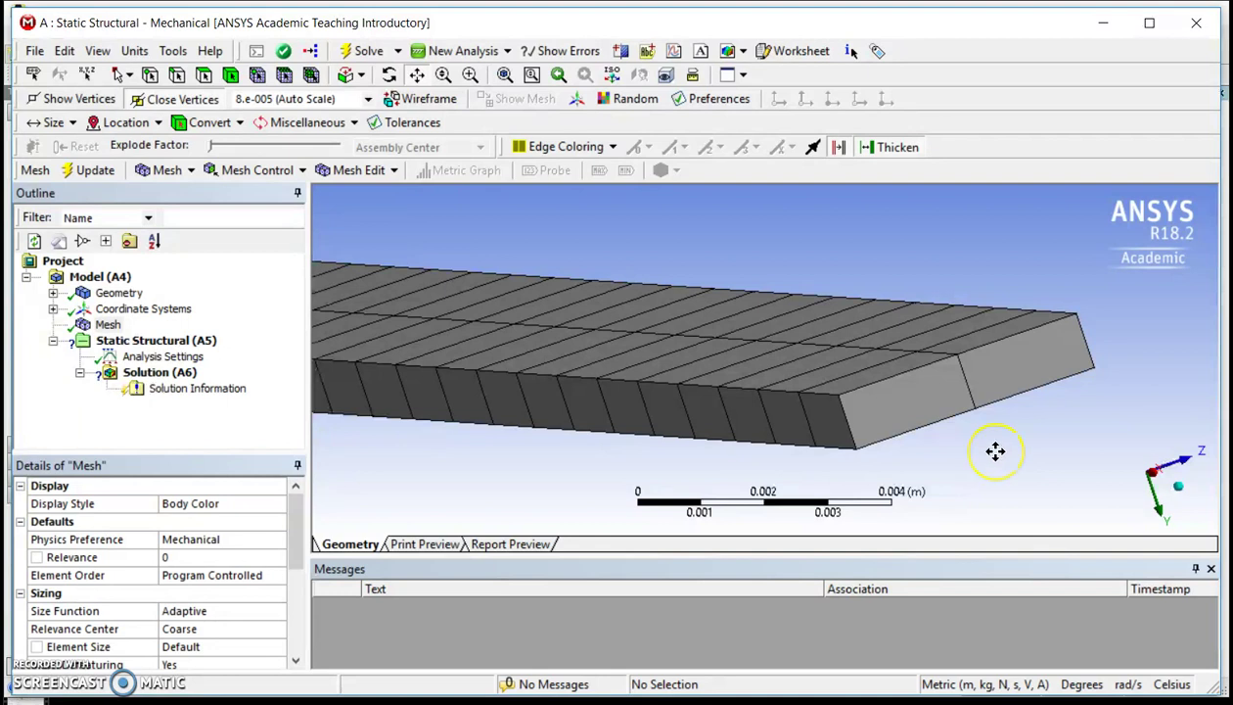